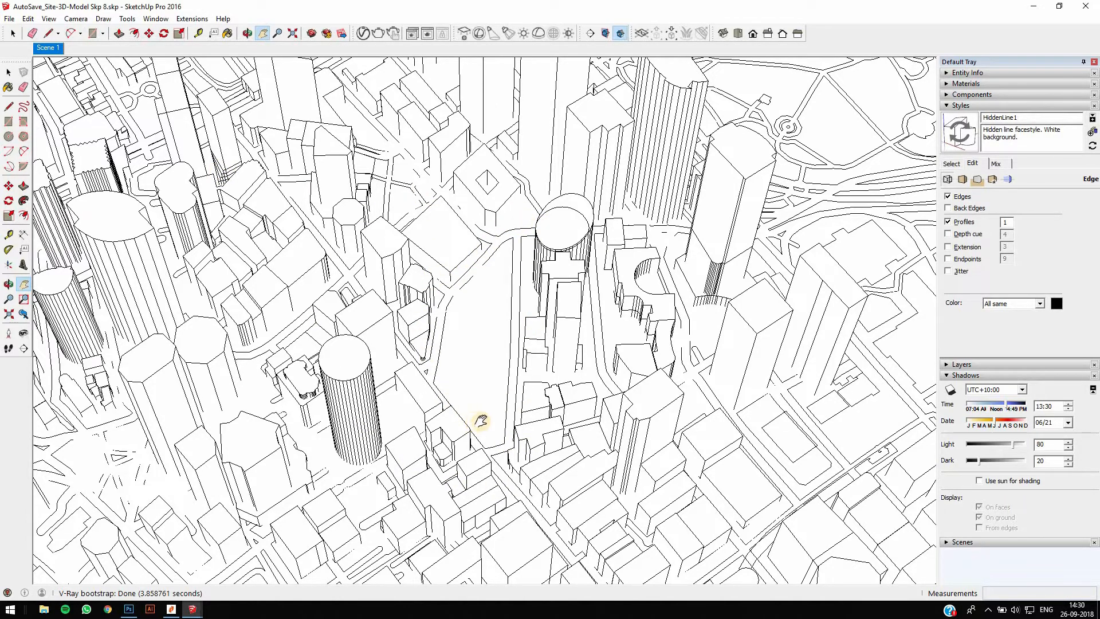
Select the round tower beside the site, and toggle the parks, contours and coastline layers on and off.
{"action": "key", "text": "space"}
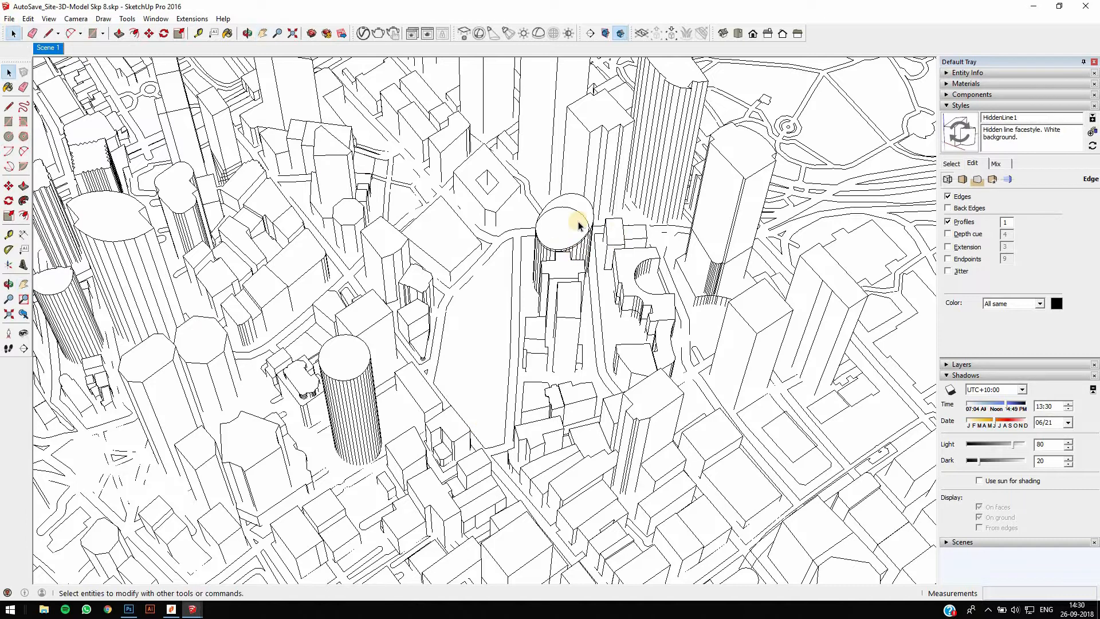
{"action": "left_click", "coordinate": [568, 218]}
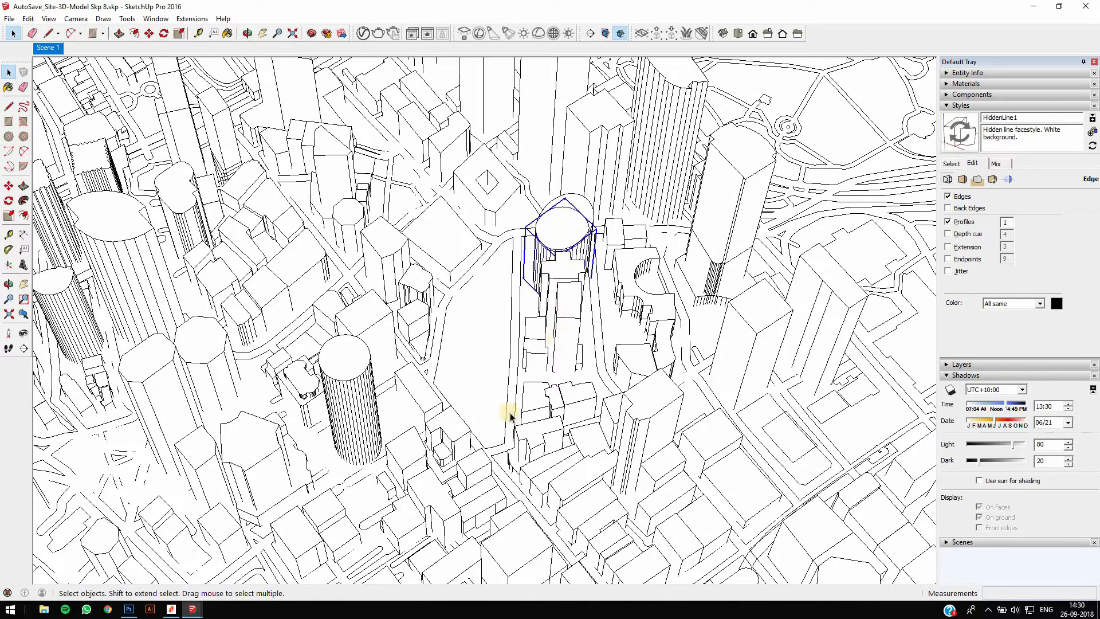
{"action": "left_click", "coordinate": [946, 105]}
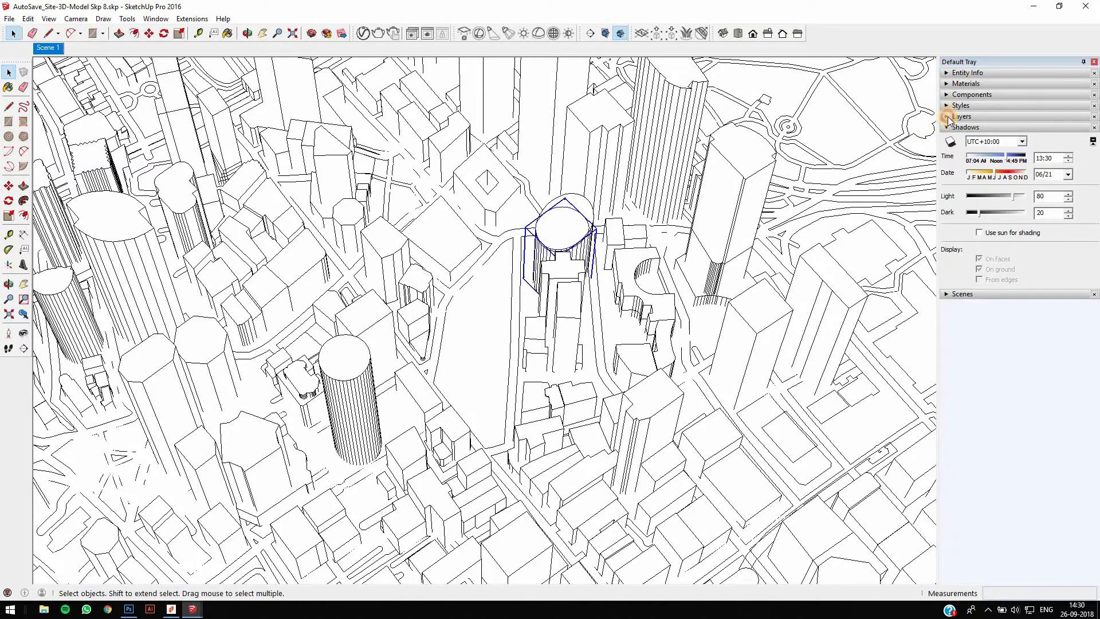
{"action": "left_click", "coordinate": [947, 117]}
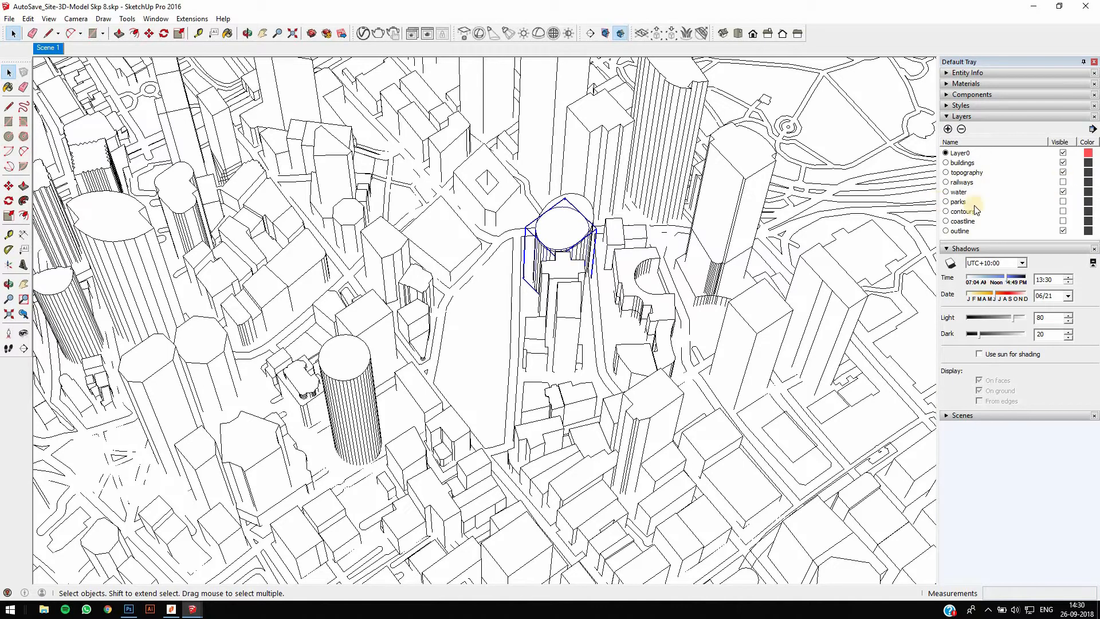
{"action": "left_click", "coordinate": [1063, 211]}
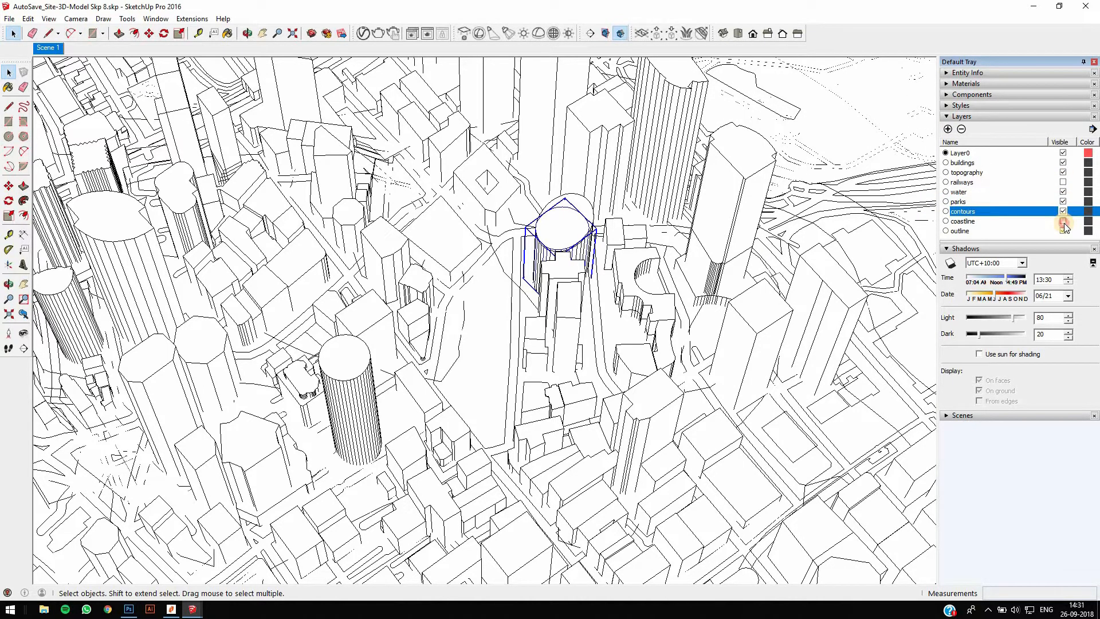
{"action": "left_click", "coordinate": [1064, 223]}
{"action": "left_click", "coordinate": [1064, 211]}
{"action": "left_click", "coordinate": [1063, 201]}
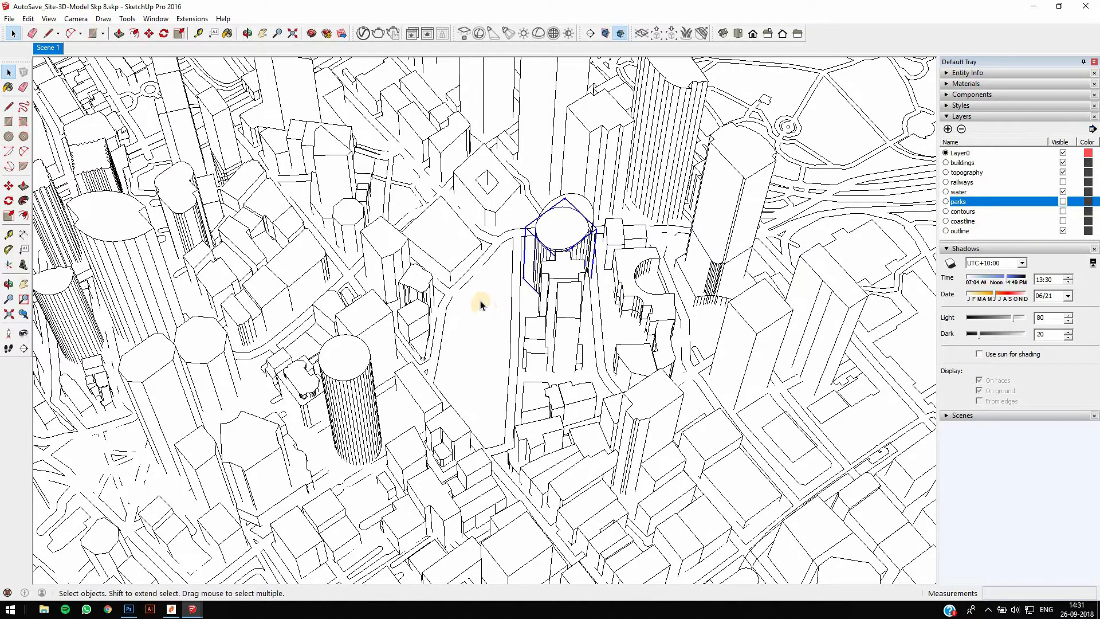
{"action": "left_click", "coordinate": [946, 116]}
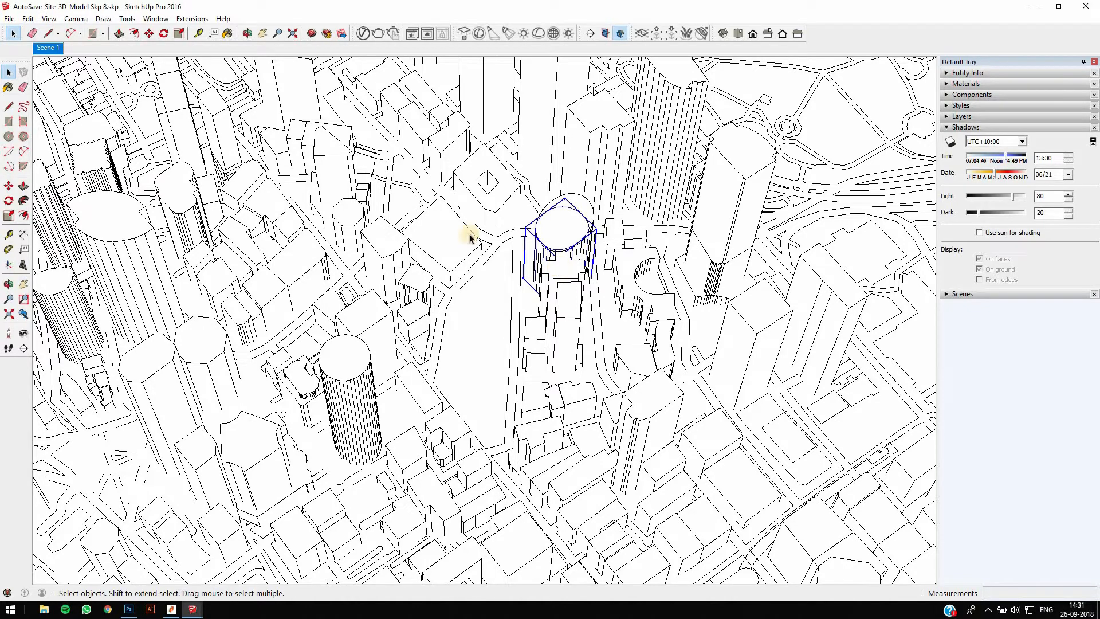
Review the geo-location settings in the model information and the time zone options for the shadows.
{"action": "left_click", "coordinate": [158, 19]}
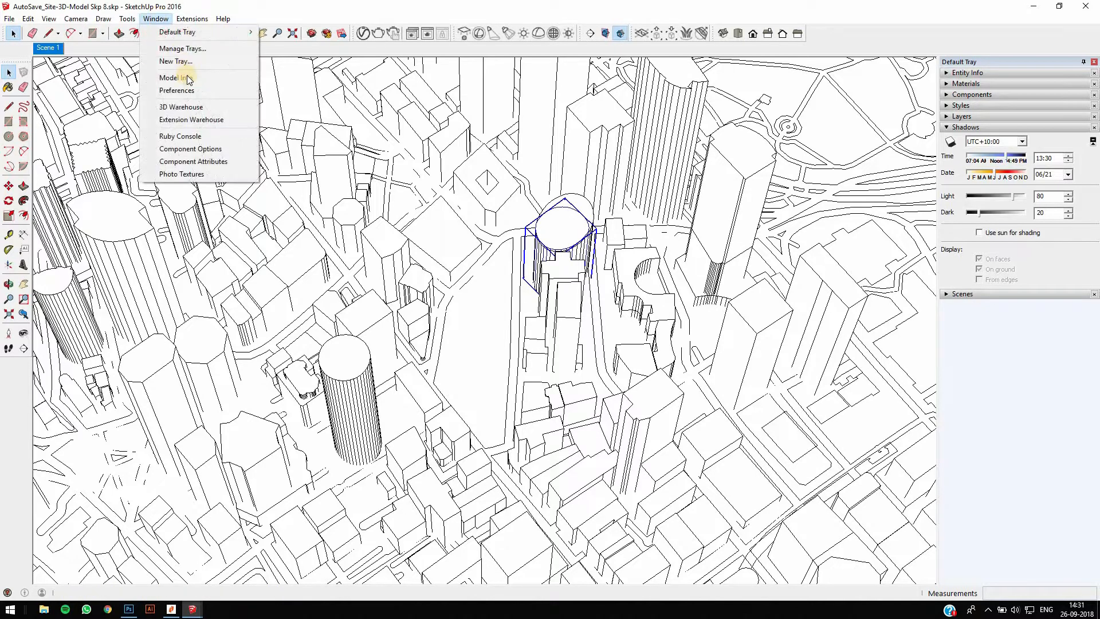
{"action": "left_click", "coordinate": [181, 77]}
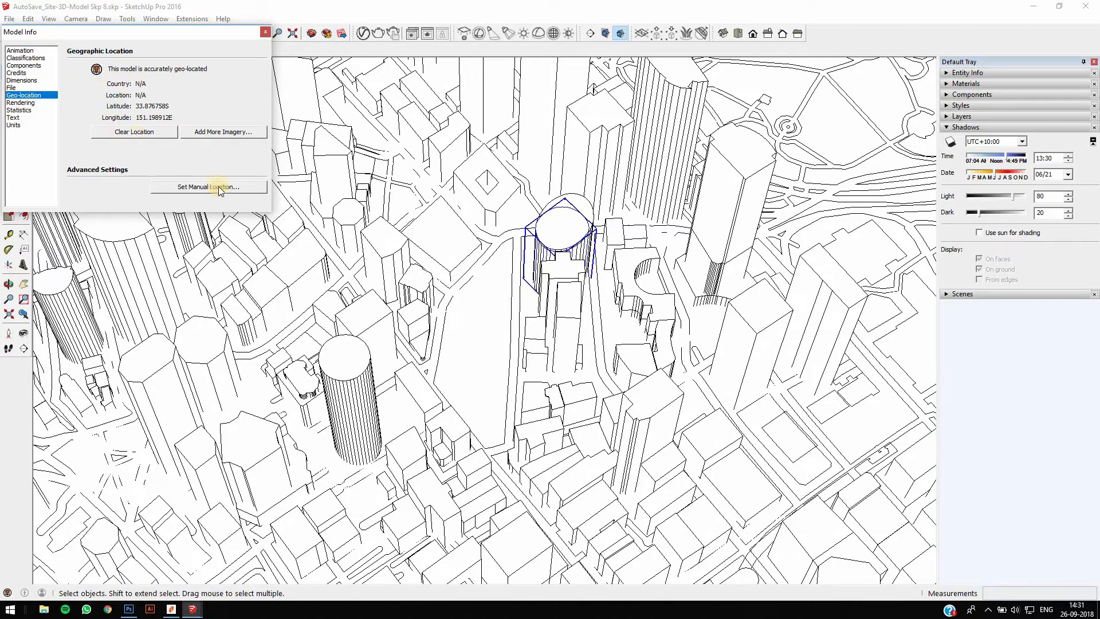
{"action": "left_click", "coordinate": [263, 36]}
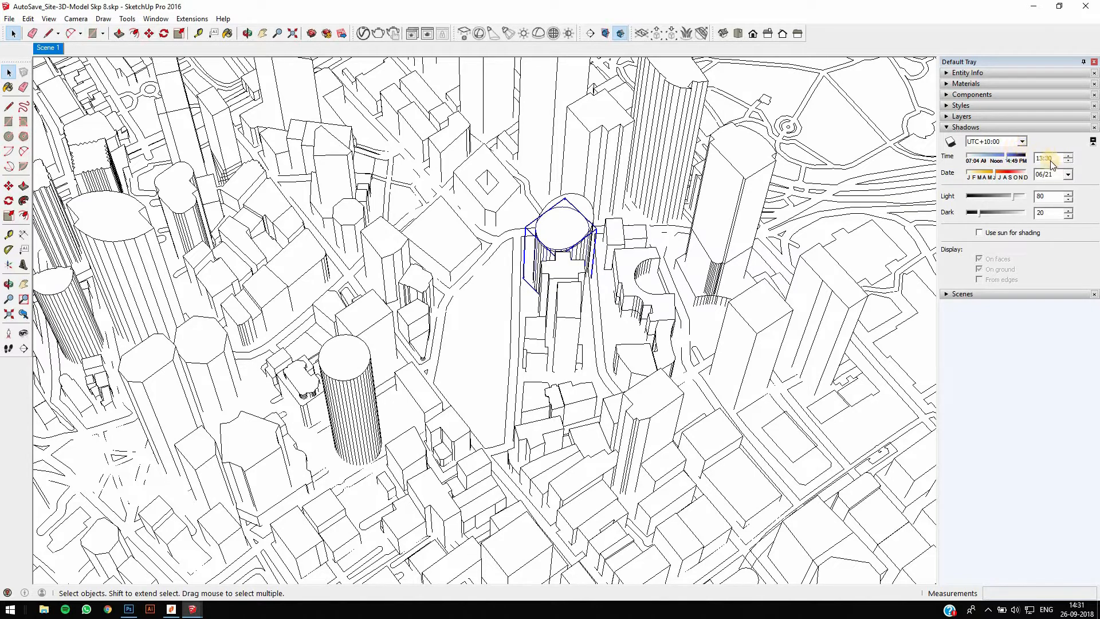
{"action": "left_click", "coordinate": [1017, 143]}
{"action": "left_click", "coordinate": [1016, 143]}
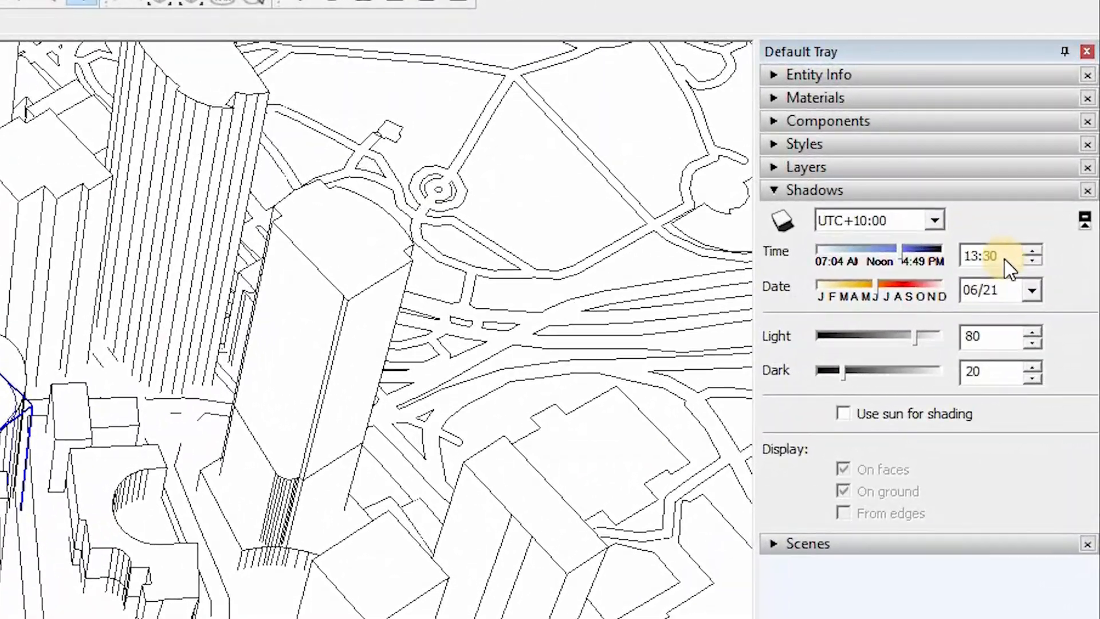
Set the shadow time to 09:00 and the shadow date to 01/15.
{"action": "left_click", "coordinate": [1005, 257]}
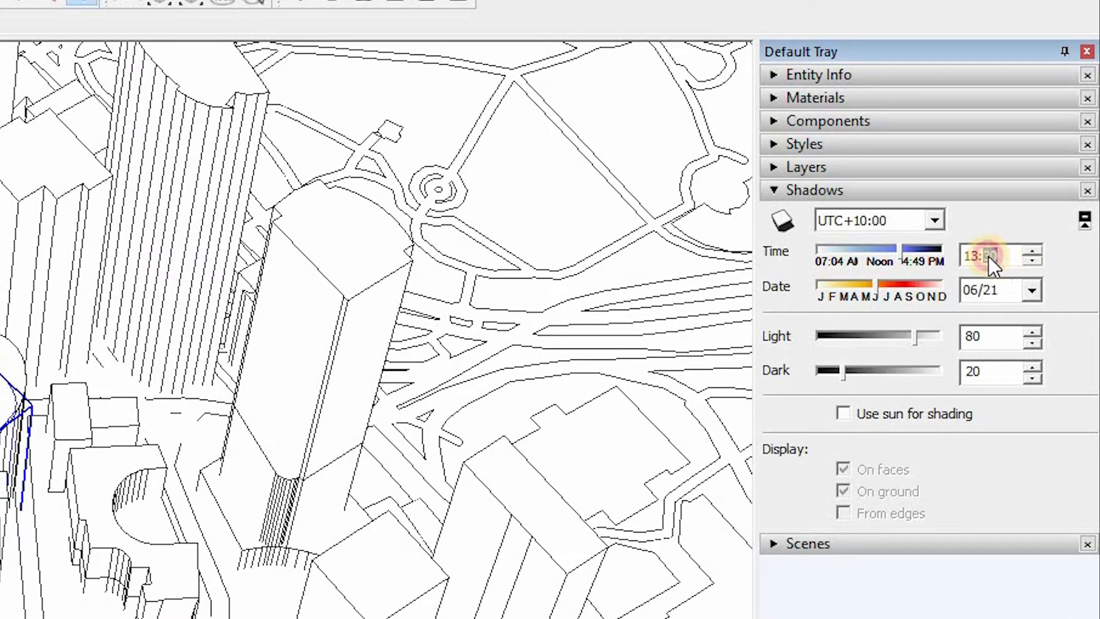
{"action": "left_click", "coordinate": [969, 256]}
{"action": "type", "text": "0900"}
{"action": "left_click", "coordinate": [974, 294]}
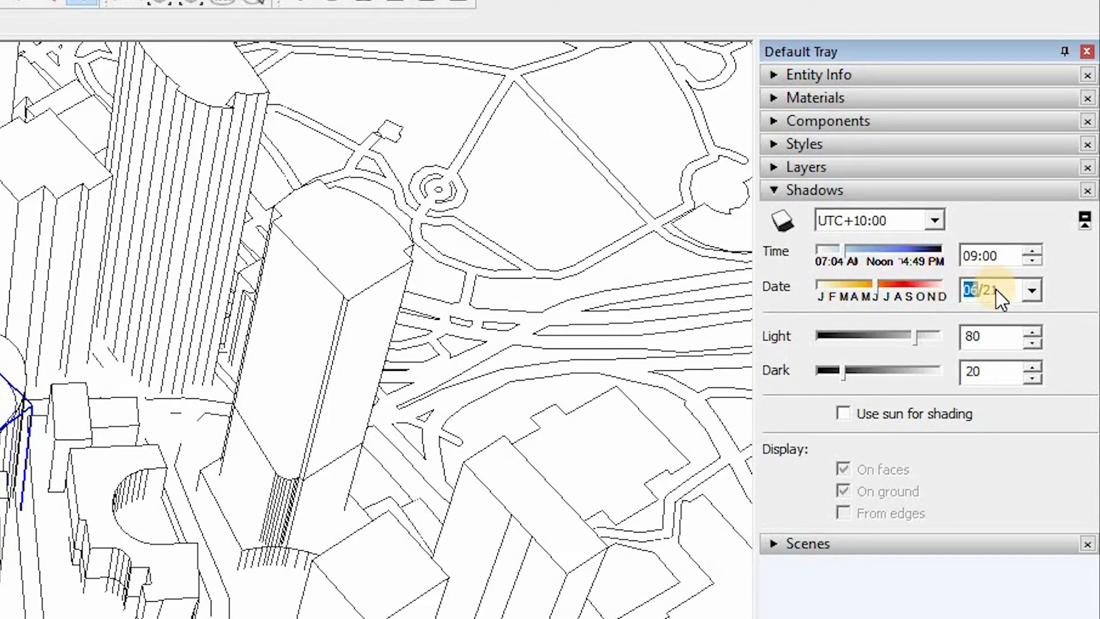
{"action": "type", "text": "15"}
{"action": "left_click", "coordinate": [972, 291]}
{"action": "left_click", "coordinate": [973, 292]}
{"action": "type", "text": "01"}
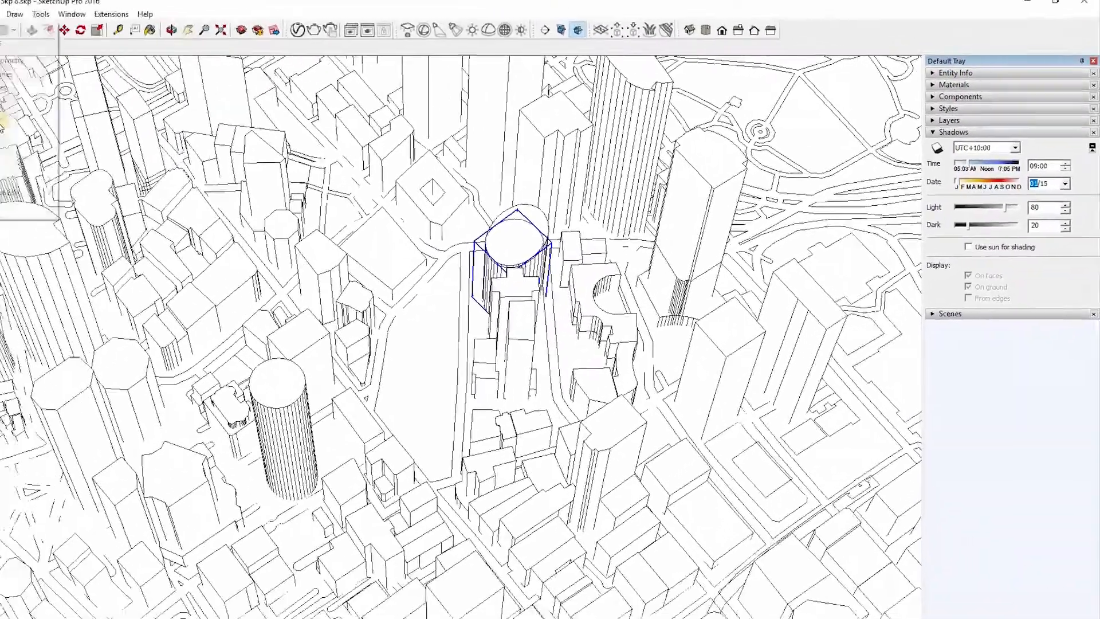
Turn on the shadow display, shift the shadow date to 01/05 and clear the selection.
{"action": "left_click", "coordinate": [49, 19]}
{"action": "left_click", "coordinate": [92, 129]}
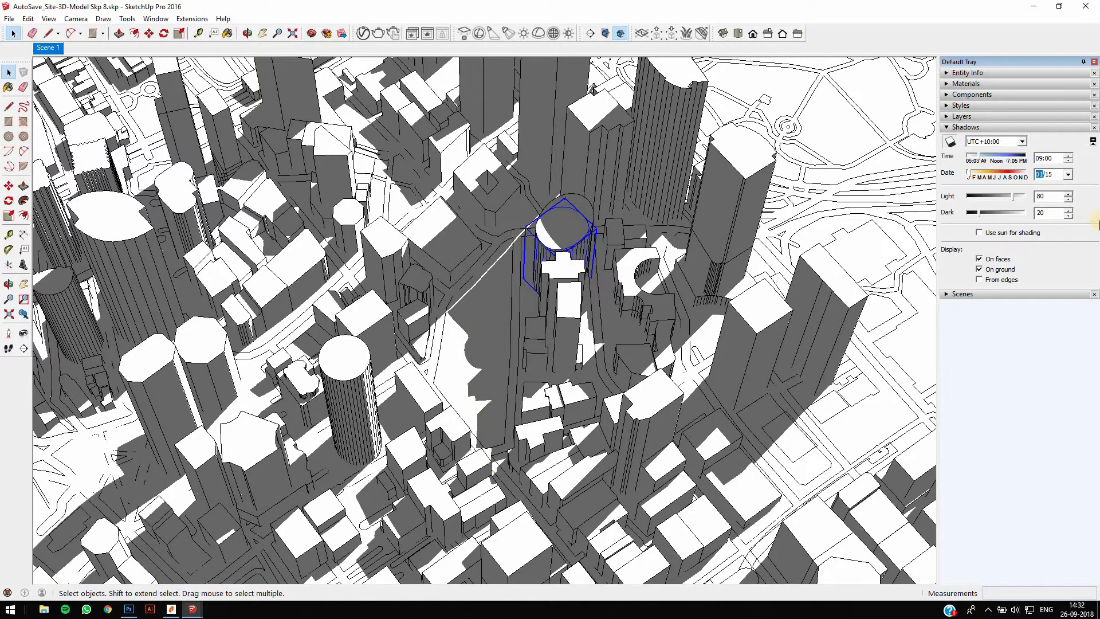
{"action": "left_click_drag", "start_coordinate": [978, 175], "coordinate": [1038, 176]}
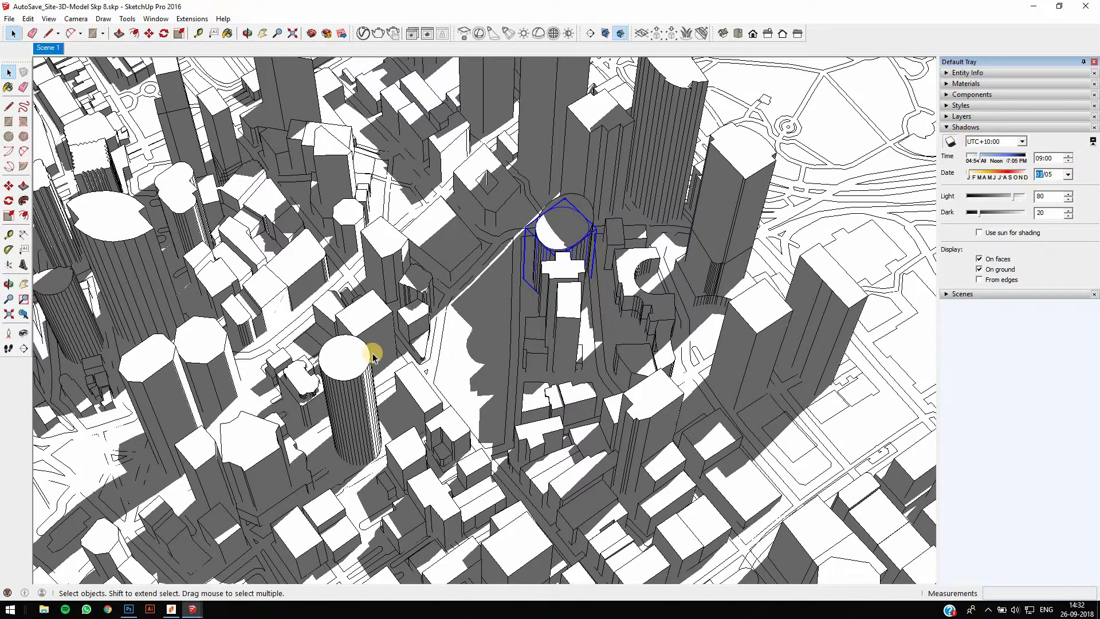
{"action": "left_click", "coordinate": [457, 364]}
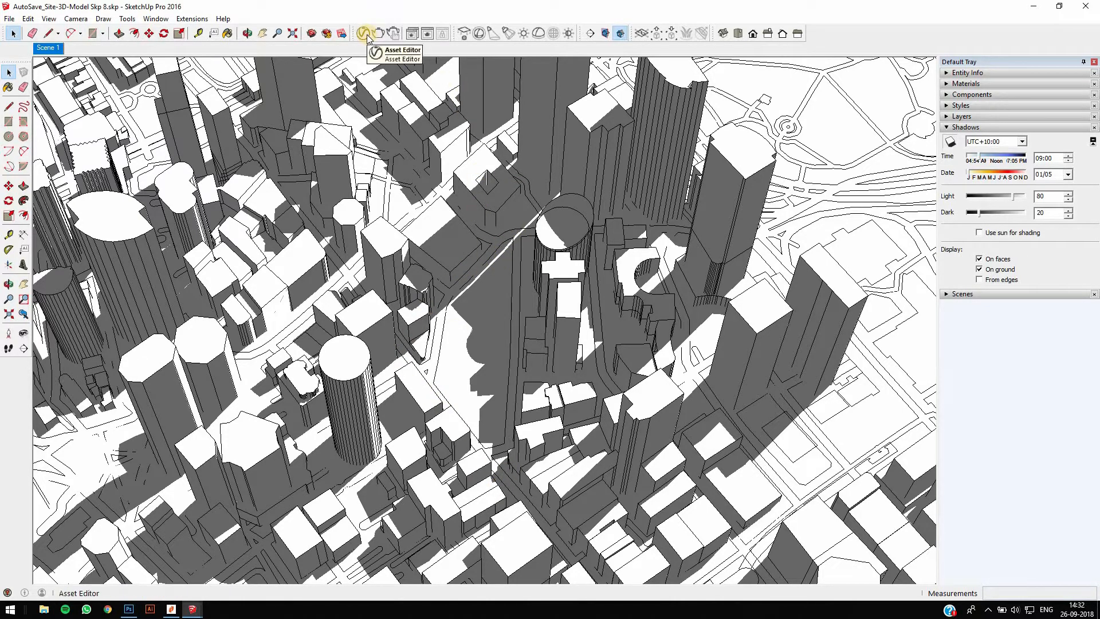
Switch to Nitro Reader to examine the Site Analysis - Solar page, and return to the SketchUp model.
{"action": "left_click", "coordinate": [171, 609]}
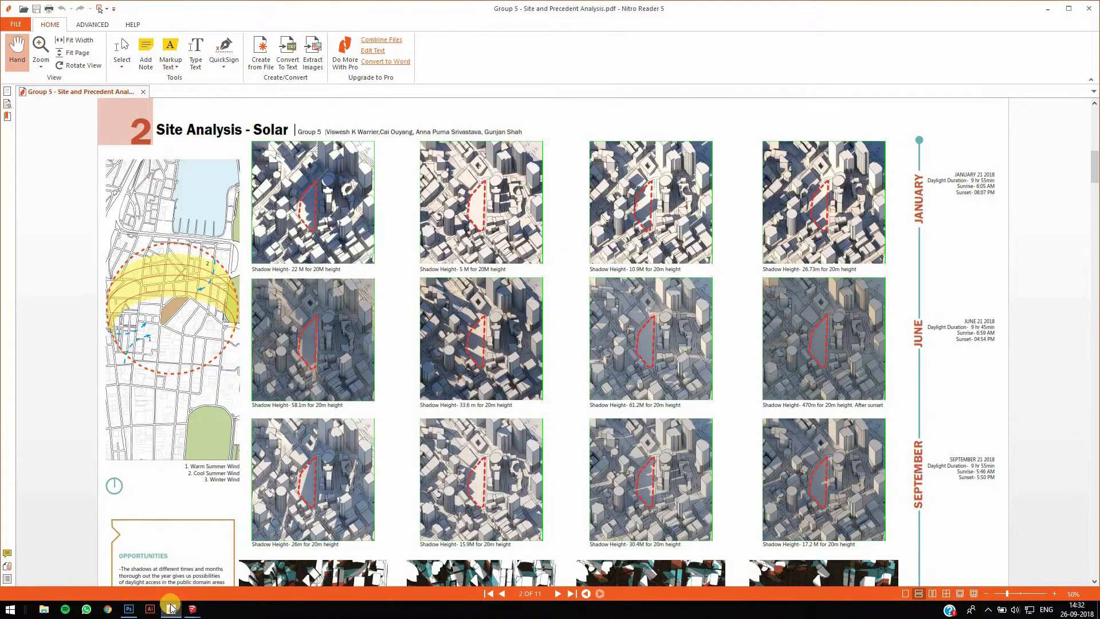
{"action": "left_click", "coordinate": [1047, 9]}
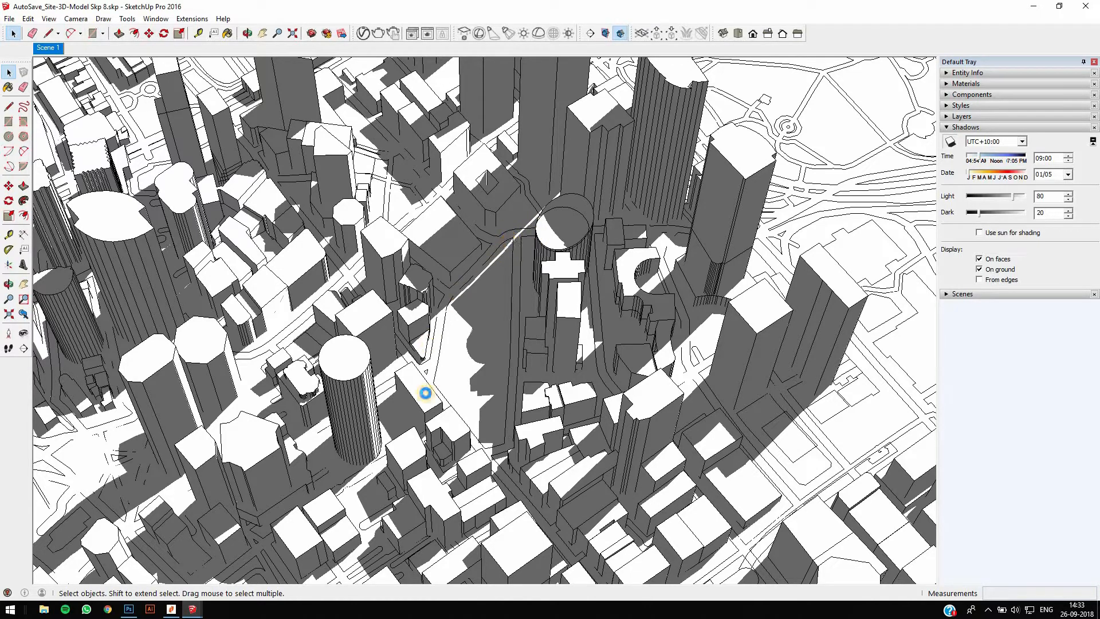
Review the V-Ray render output dimensions alongside enlarged views of the January shadow images in the Nitro Reader PDF.
{"action": "left_click", "coordinate": [363, 34]}
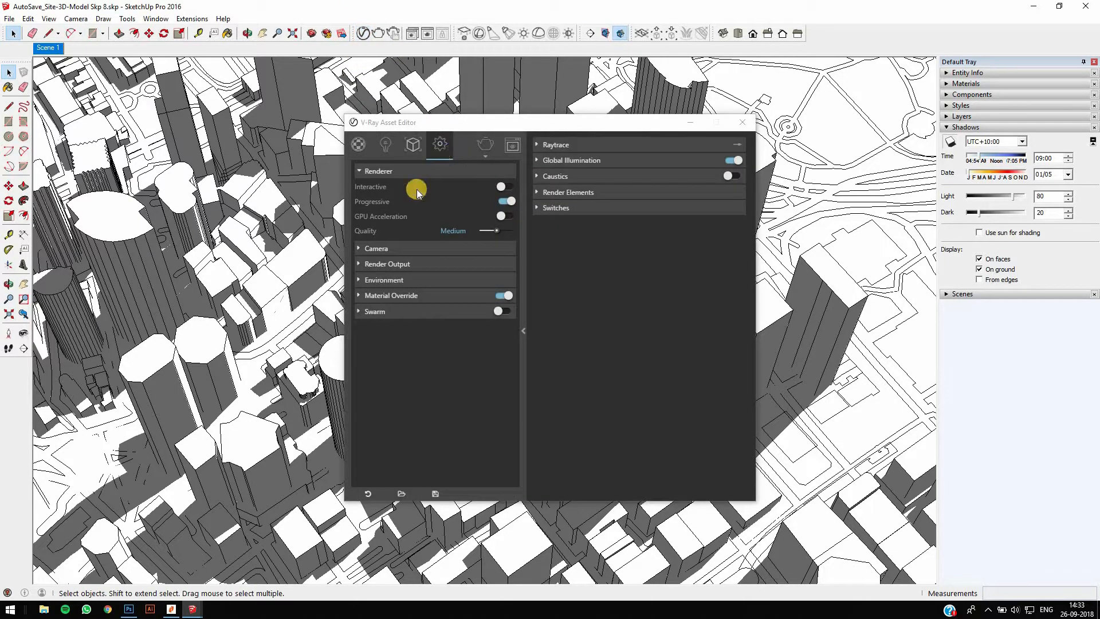
{"action": "left_click", "coordinate": [359, 263]}
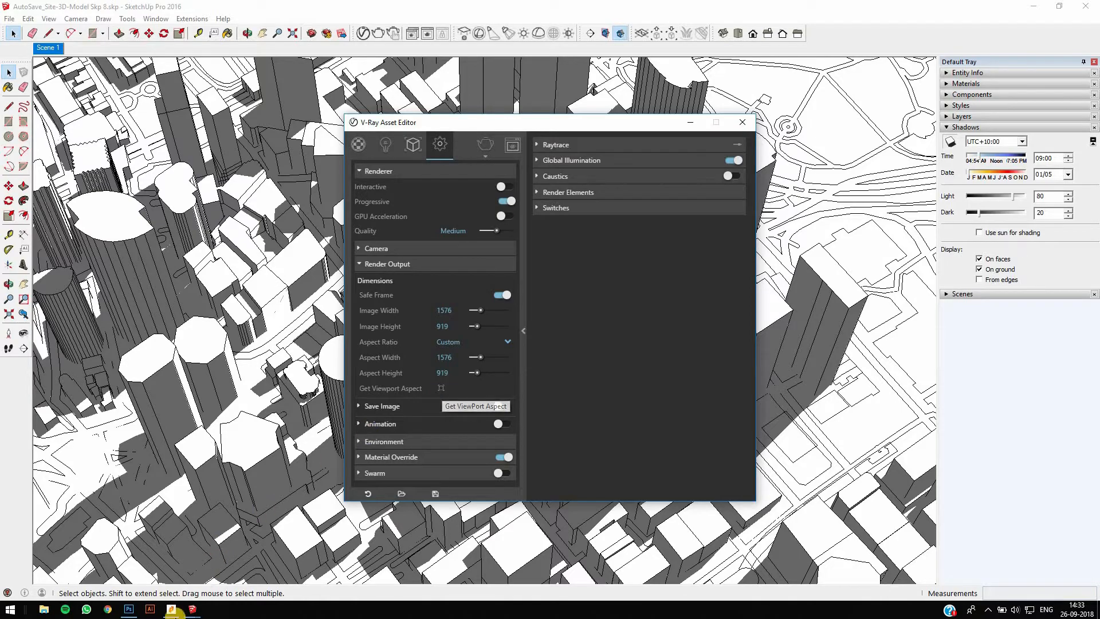
{"action": "left_click", "coordinate": [171, 609]}
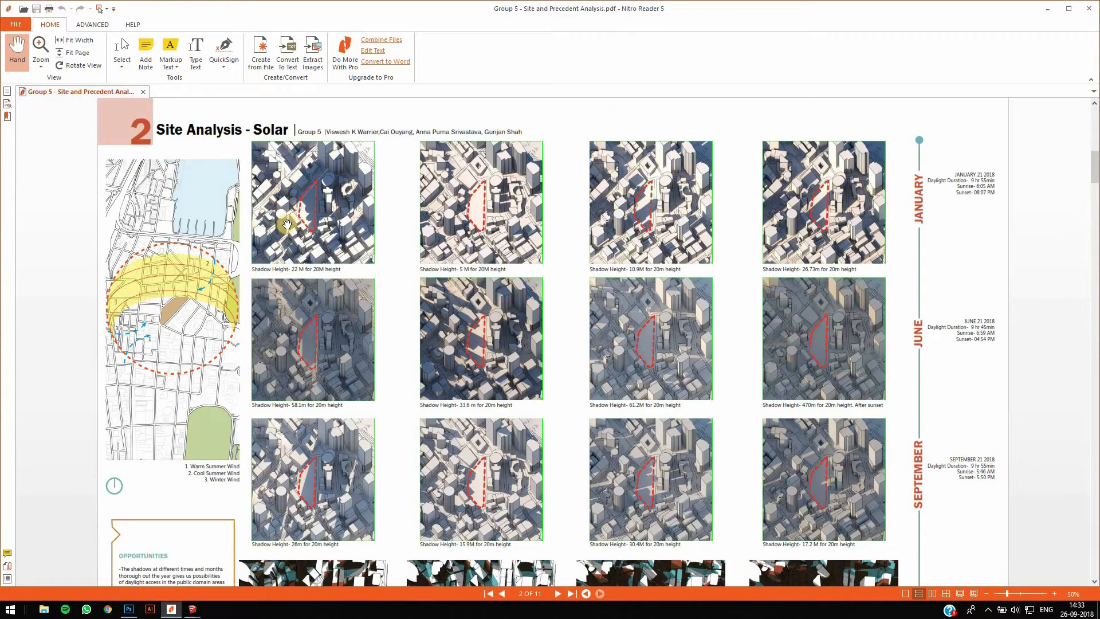
{"action": "scroll", "coordinate": [335, 211], "scroll_direction": "up", "scroll_amount": 2, "text": "ctrl"}
{"action": "left_click_drag", "start_coordinate": [293, 211], "coordinate": [330, 308]}
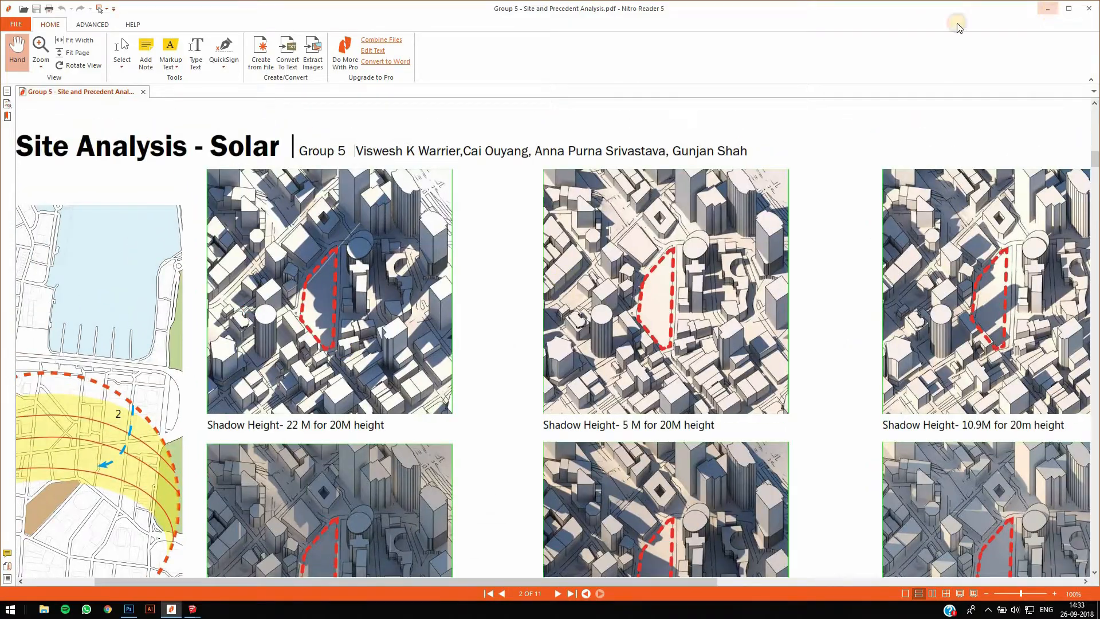
{"action": "left_click", "coordinate": [1048, 9]}
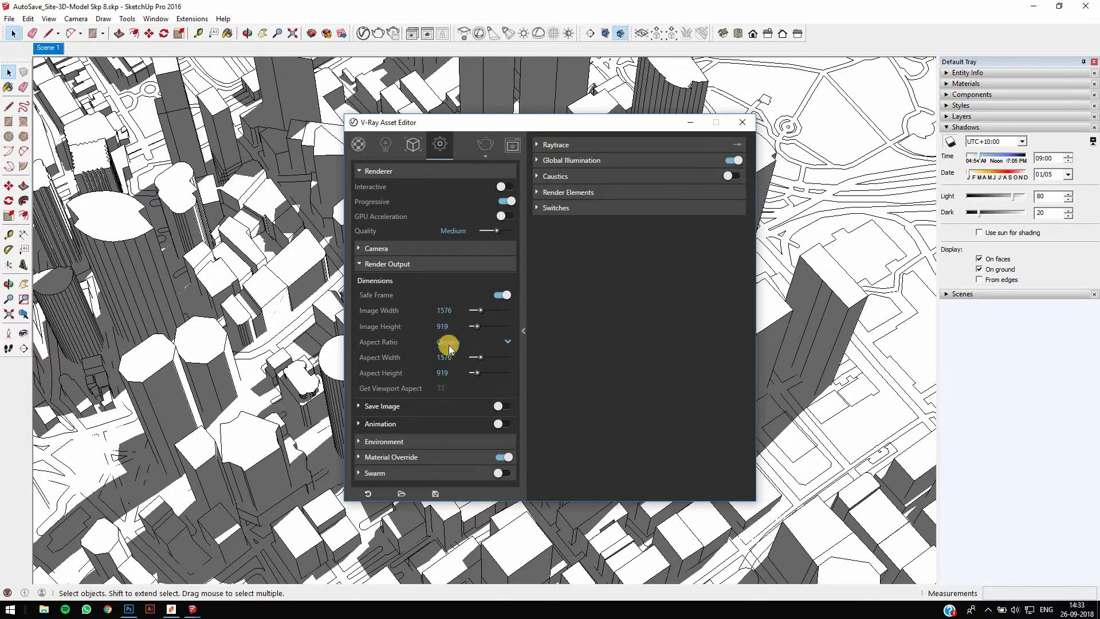
Review the Material Override and Ambient Occlusion settings for the V-Ray render, keeping both enabled, and close the Asset Editor.
{"action": "left_click", "coordinate": [360, 264]}
{"action": "left_click", "coordinate": [360, 295]}
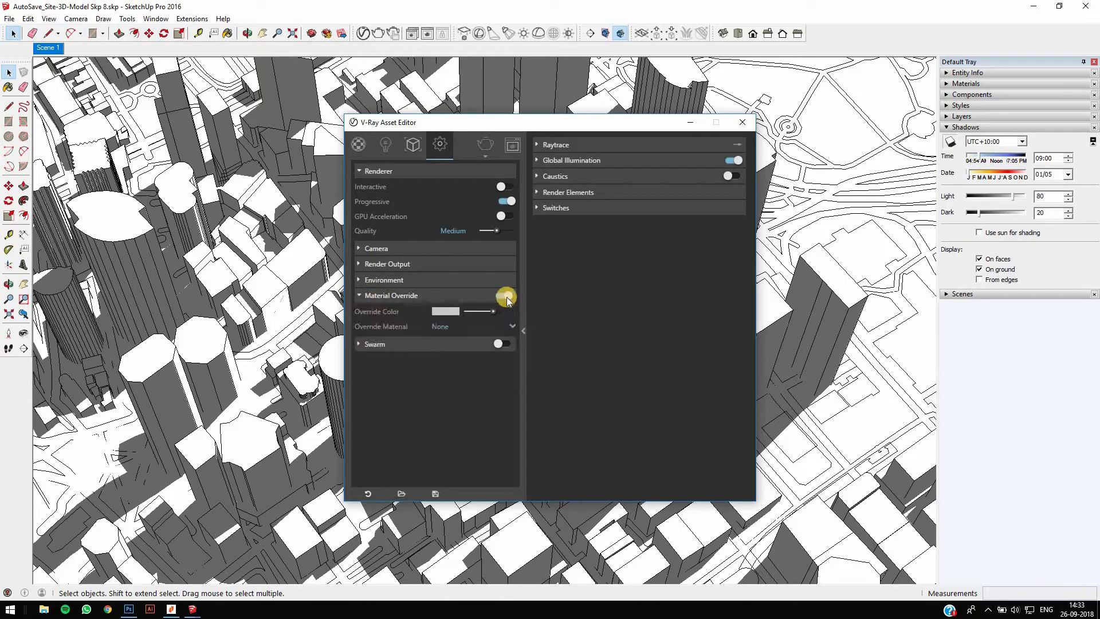
{"action": "left_click", "coordinate": [359, 296]}
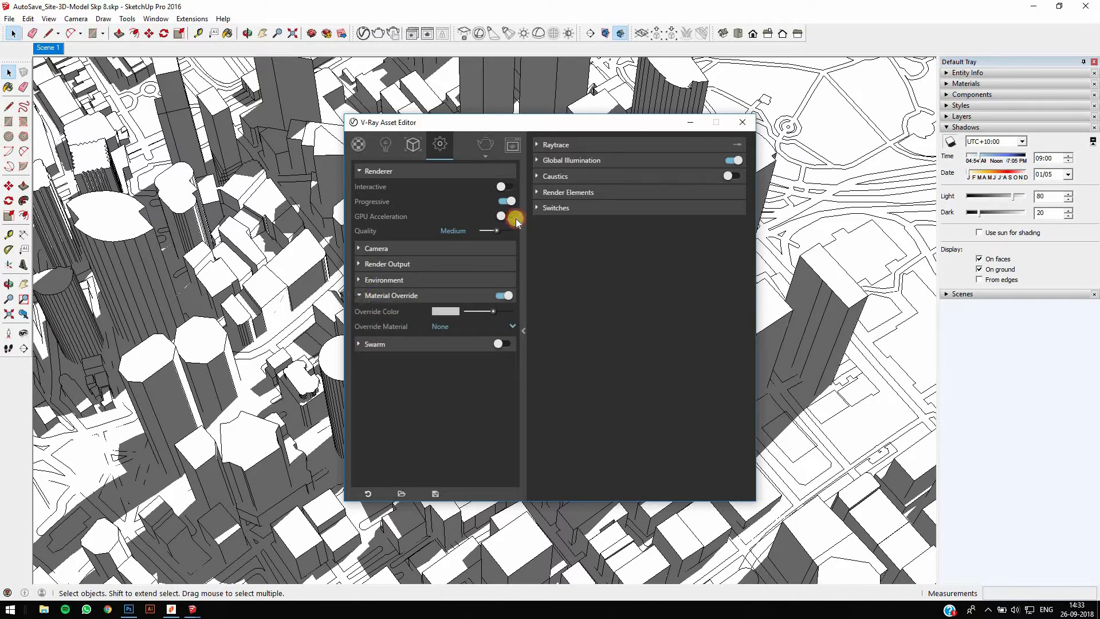
{"action": "left_click", "coordinate": [536, 160]}
{"action": "left_click", "coordinate": [733, 295]}
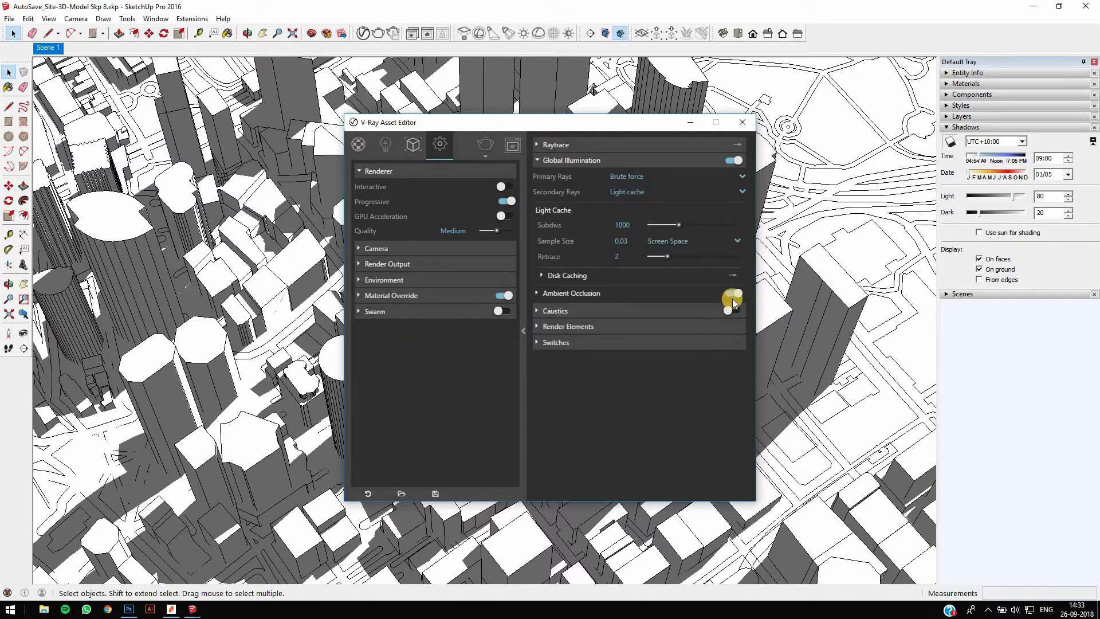
{"action": "left_click", "coordinate": [734, 294]}
{"action": "left_click", "coordinate": [740, 129]}
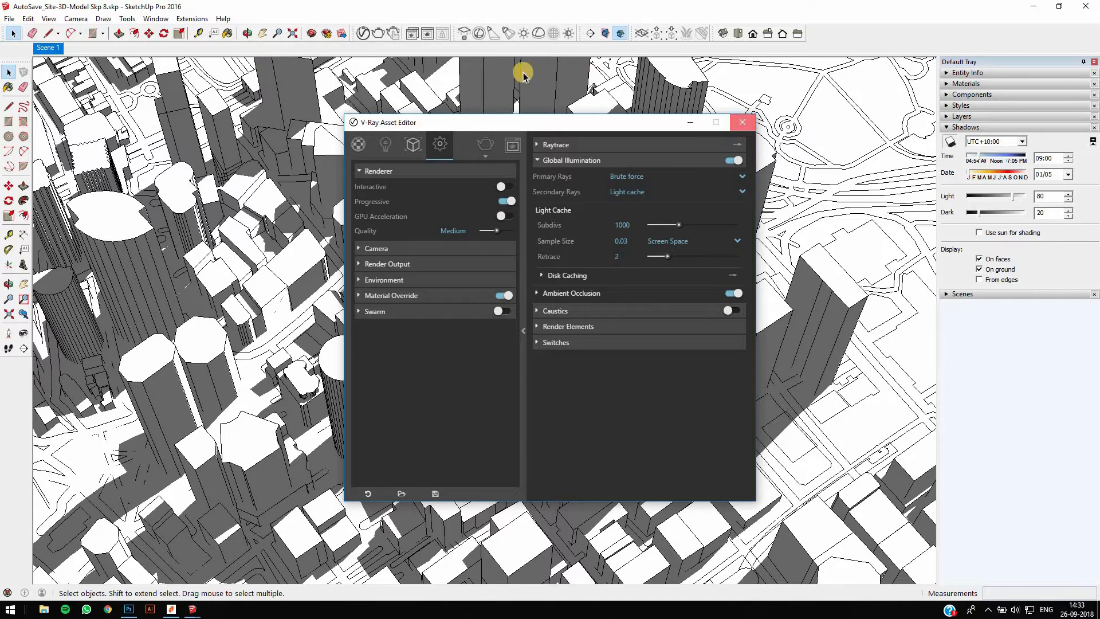
Start a V-Ray render of the current city view, and minimise the frame buffer and progress window.
{"action": "left_click", "coordinate": [377, 35]}
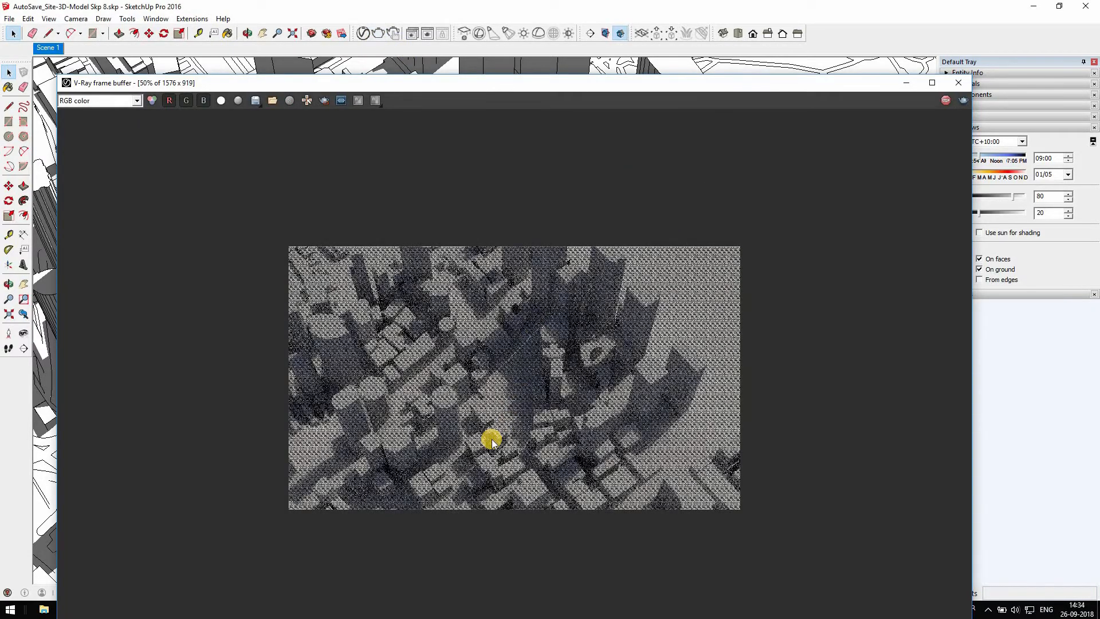
{"action": "left_click", "coordinate": [953, 103]}
{"action": "left_click", "coordinate": [906, 83]}
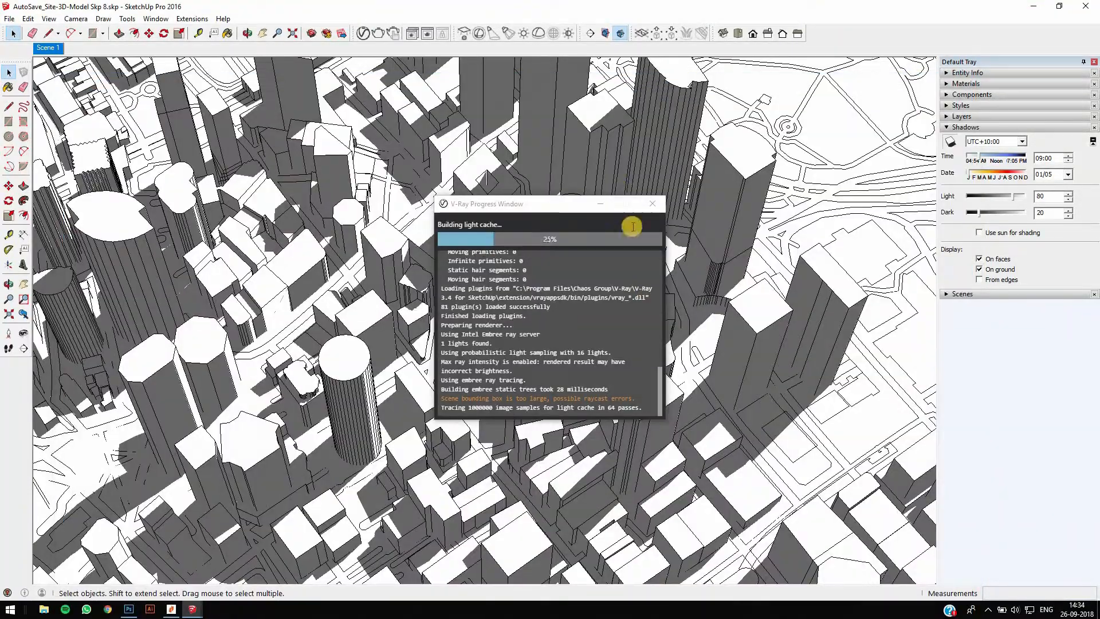
{"action": "left_click", "coordinate": [600, 204]}
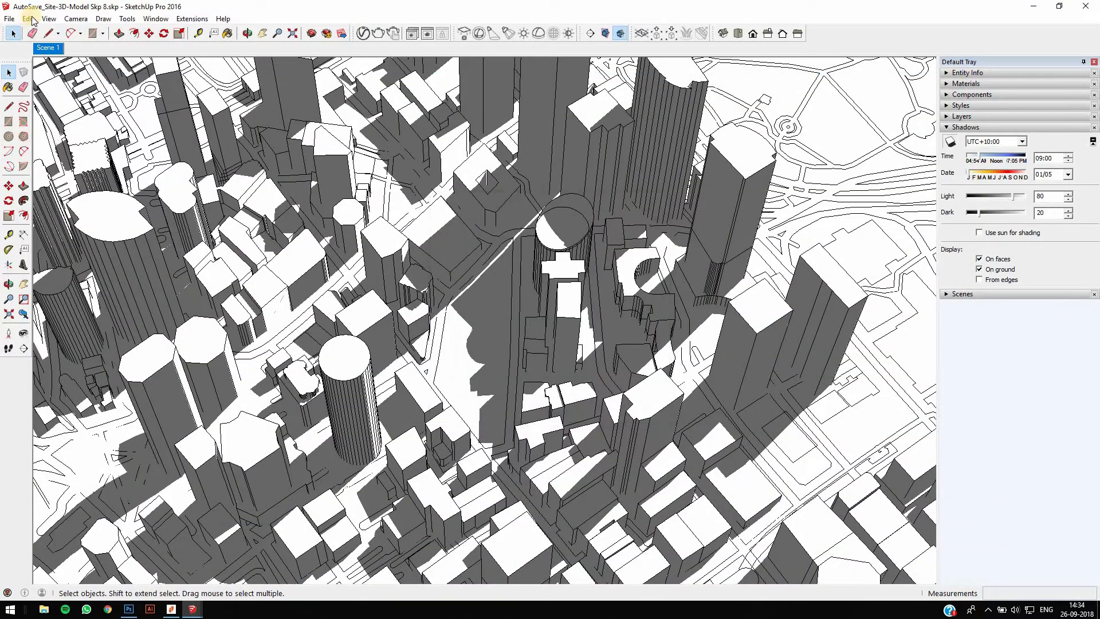
Turn off the shadow display and review the Profiles option in the edge settings of the HiddenLine1 style.
{"action": "left_click", "coordinate": [49, 19]}
{"action": "left_click", "coordinate": [96, 127]}
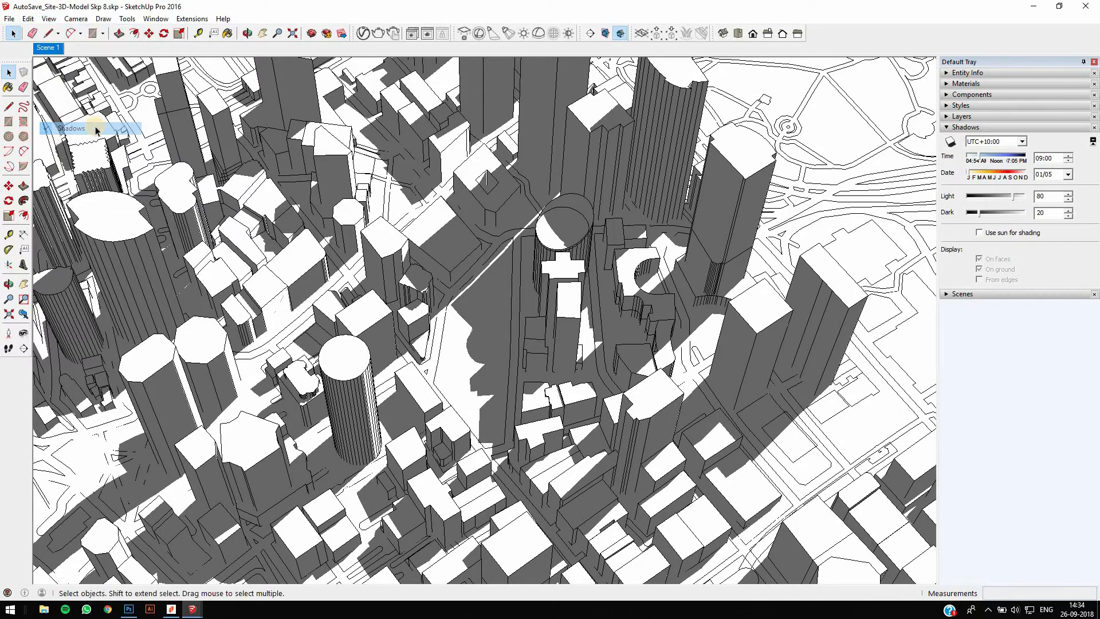
{"action": "left_click", "coordinate": [960, 106]}
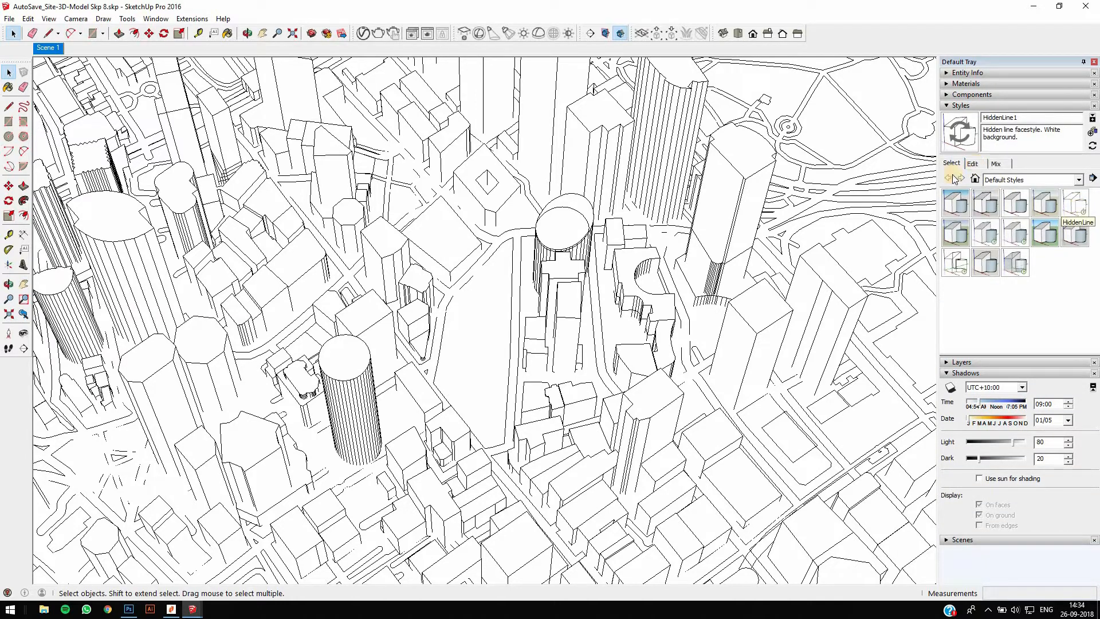
{"action": "left_click", "coordinate": [973, 163]}
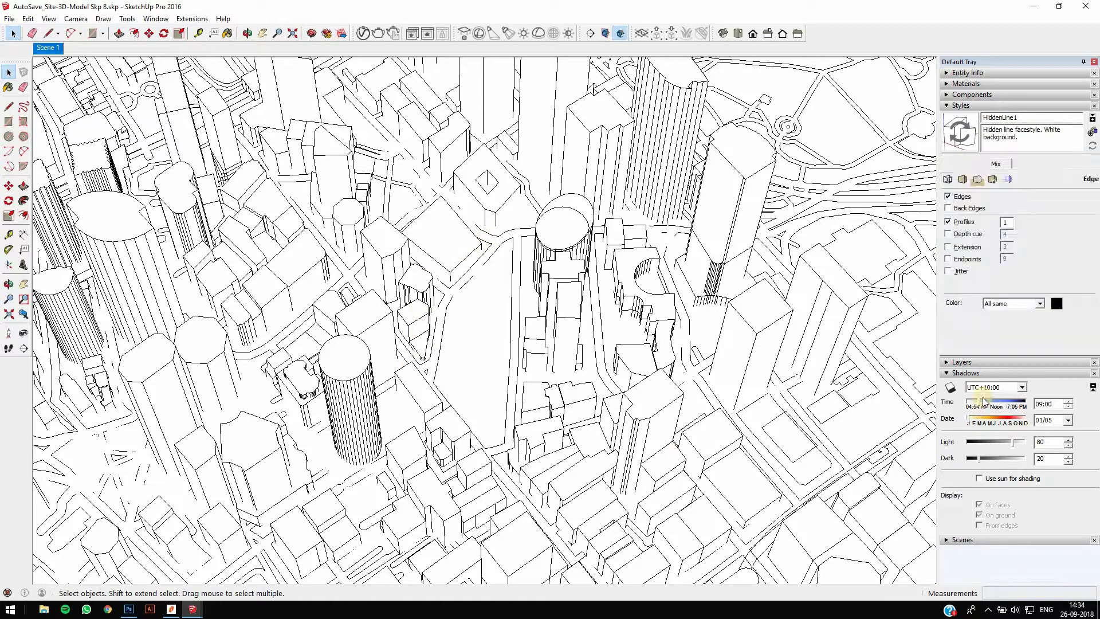
{"action": "left_click", "coordinate": [949, 222]}
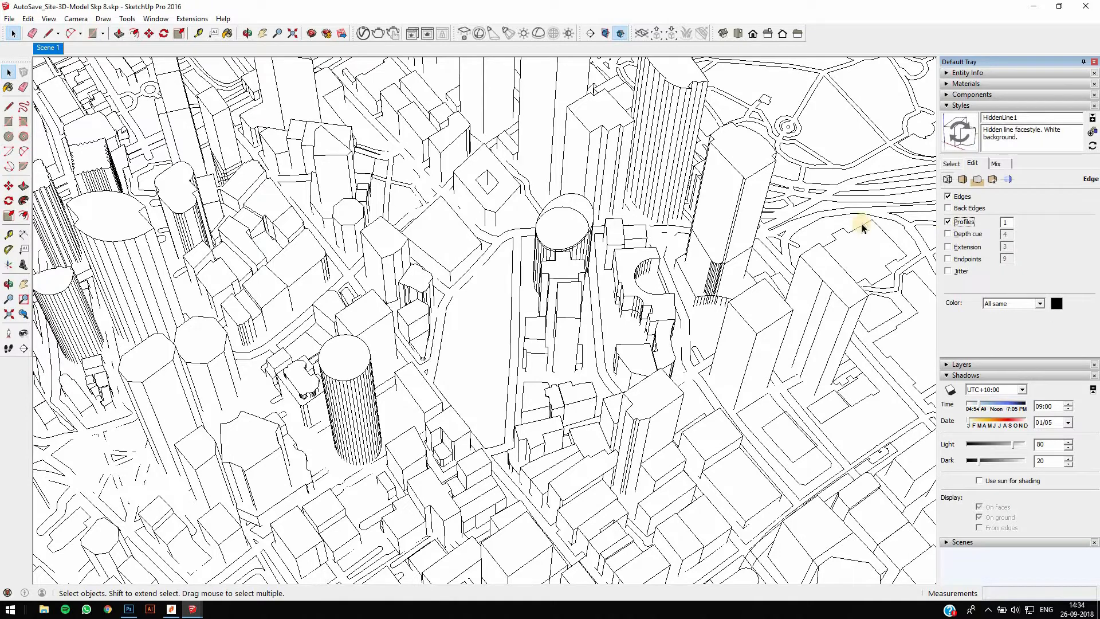
Export the hidden-line view as an AutoCAD DWG named "Hidden line" into the Solar study 1 folder on the Desktop.
{"action": "left_click", "coordinate": [12, 19]}
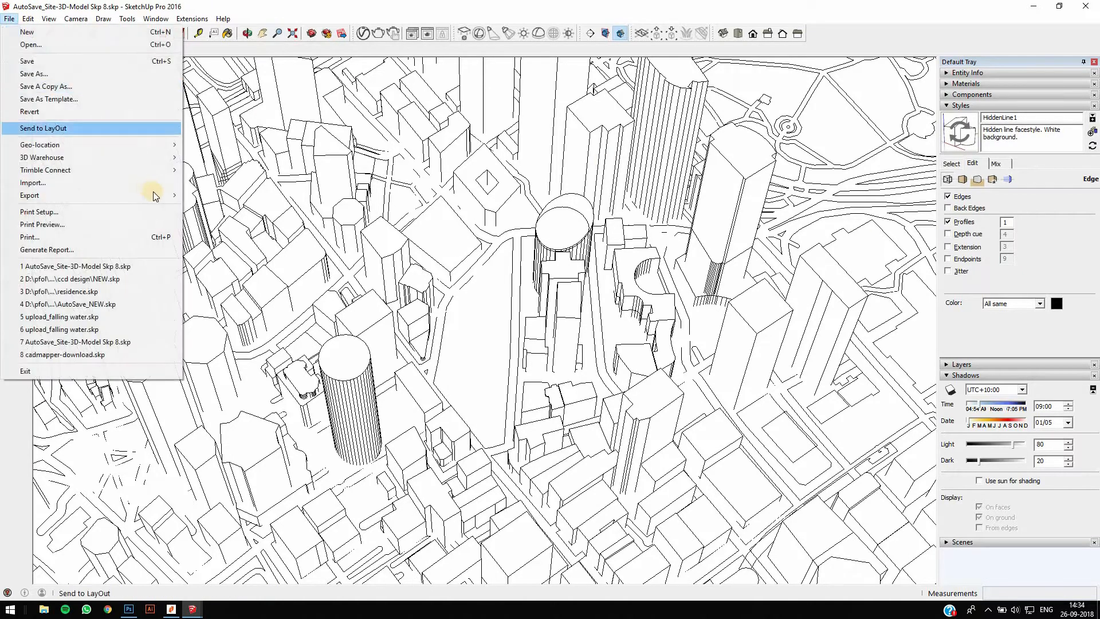
{"action": "mouse_move", "coordinate": [184, 196]}
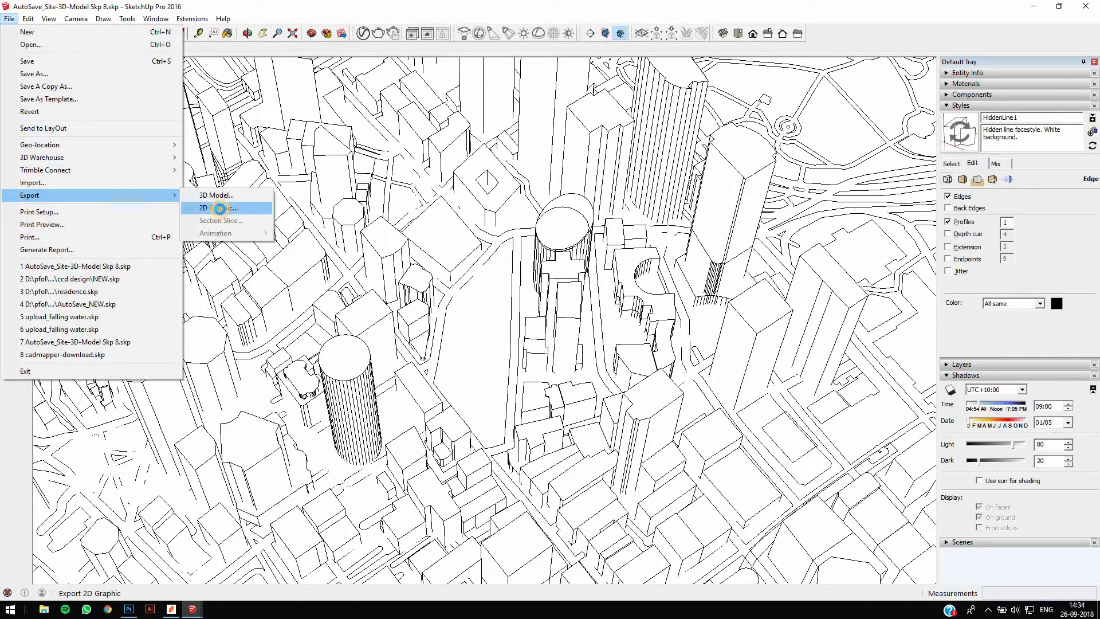
{"action": "left_click", "coordinate": [219, 208]}
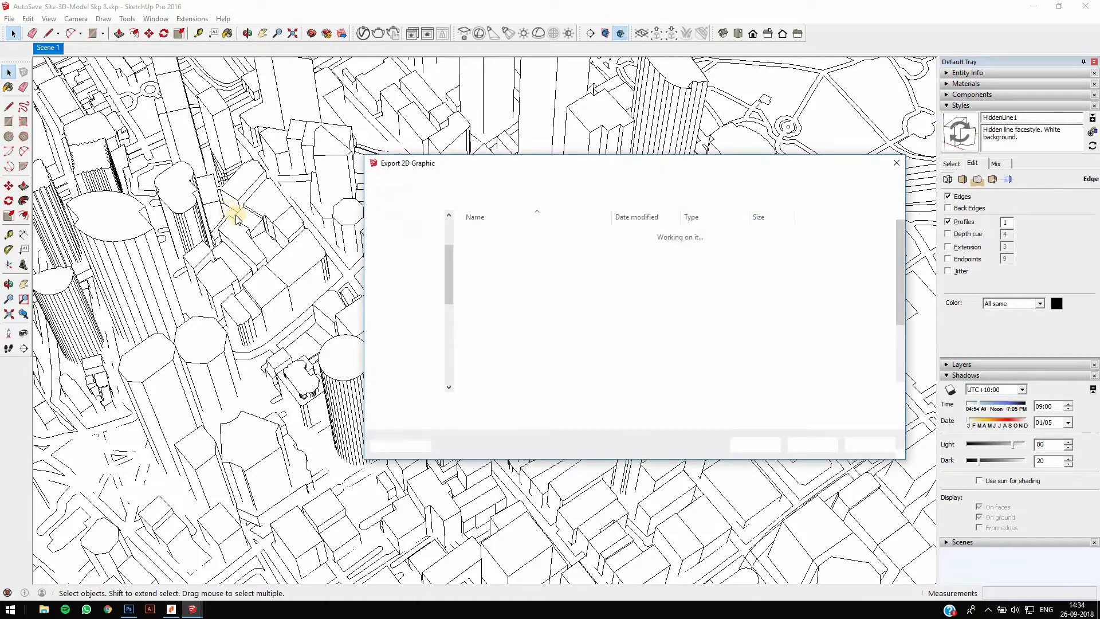
{"action": "left_click", "coordinate": [407, 363]}
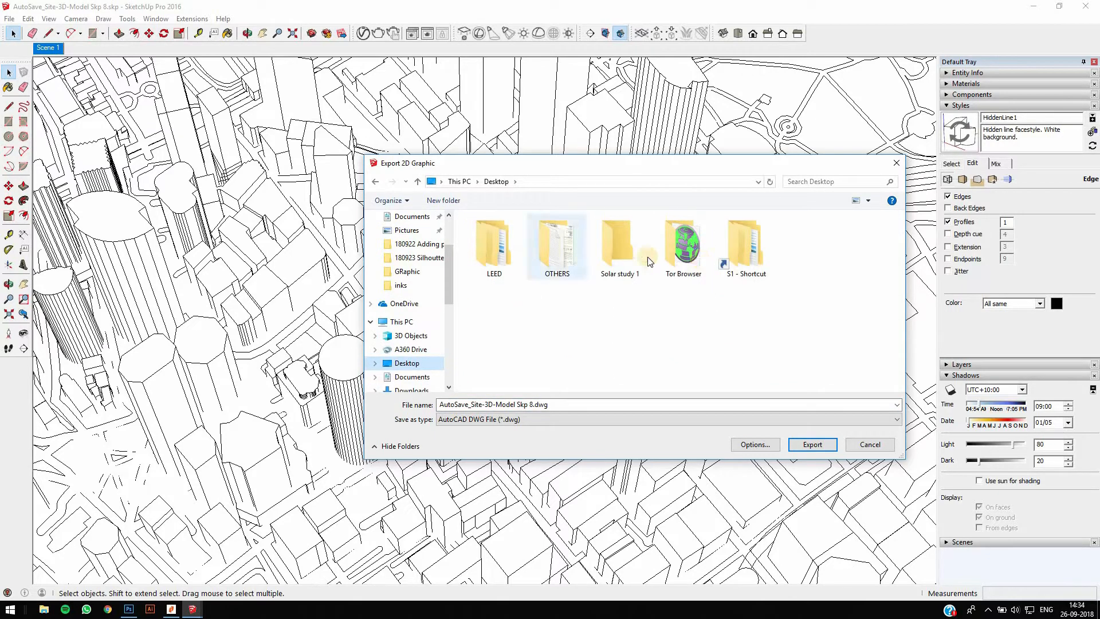
{"action": "left_click", "coordinate": [621, 247]}
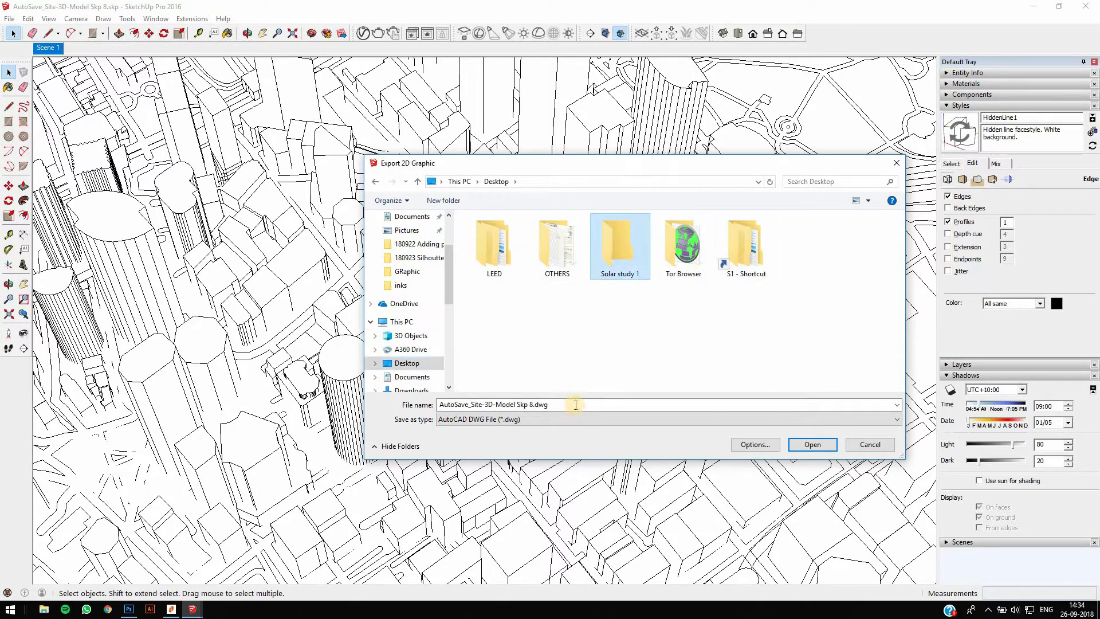
{"action": "left_click", "coordinate": [575, 404]}
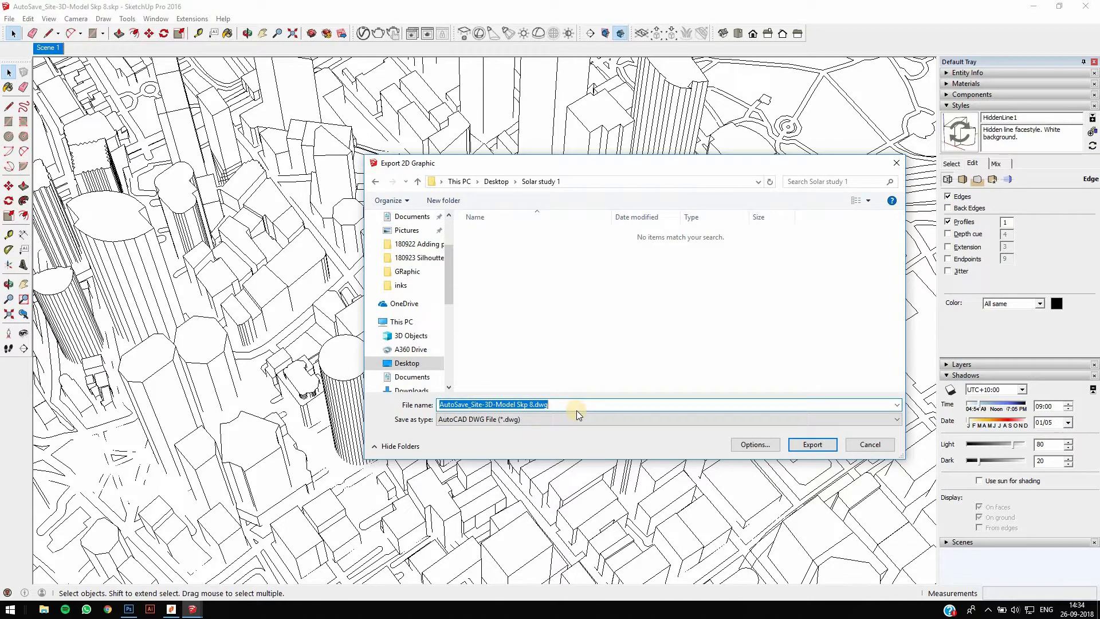
{"action": "type", "text": "Hidden line"}
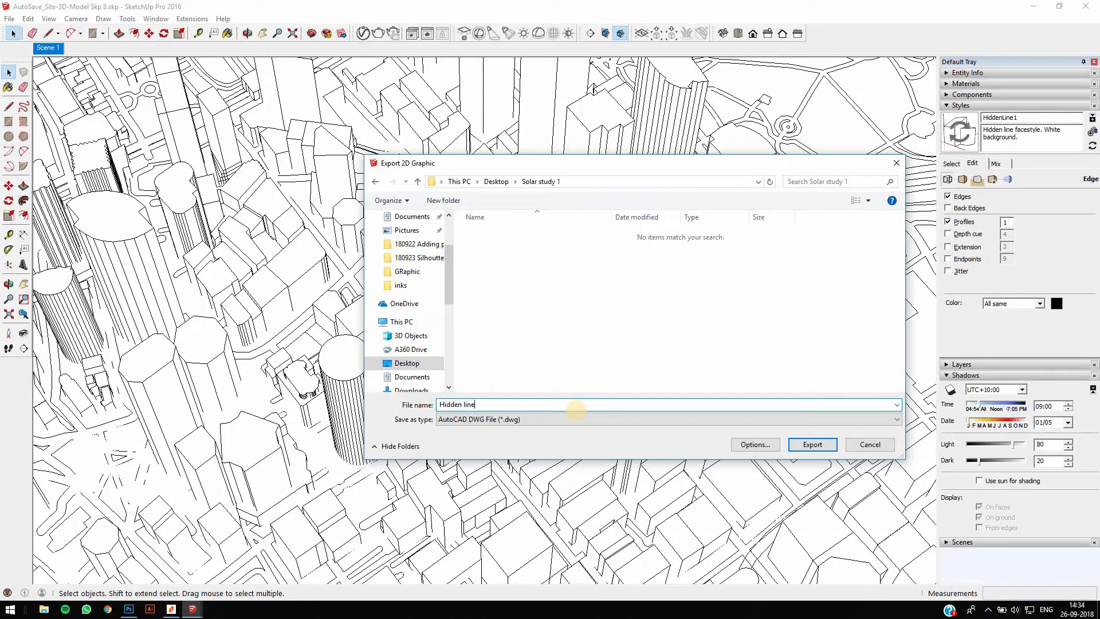
{"action": "key", "text": "Return"}
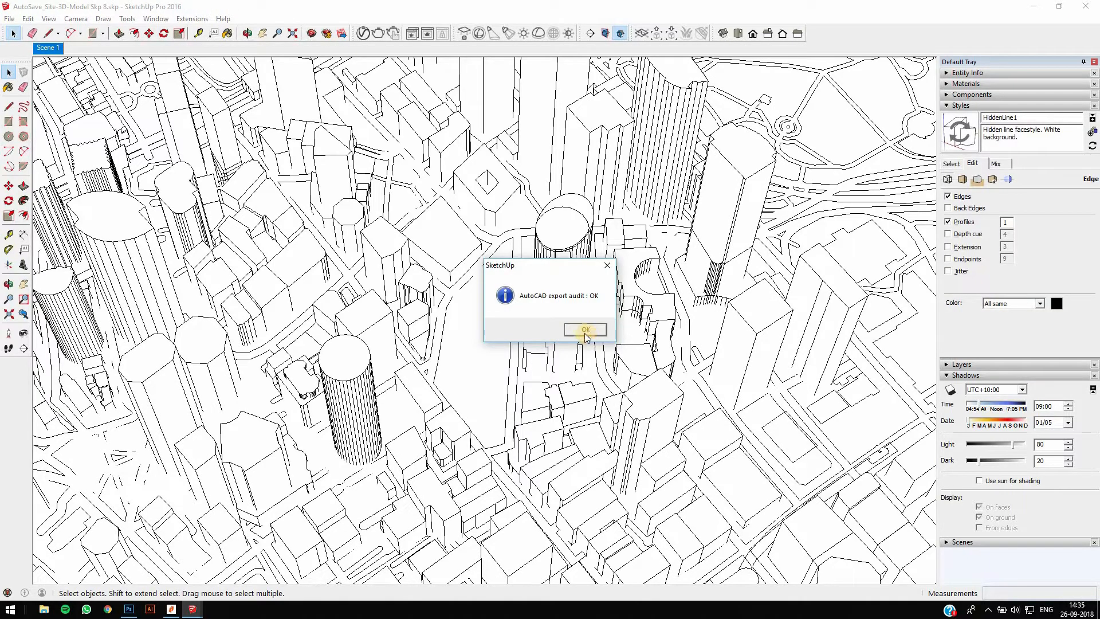
{"action": "left_click", "coordinate": [584, 331]}
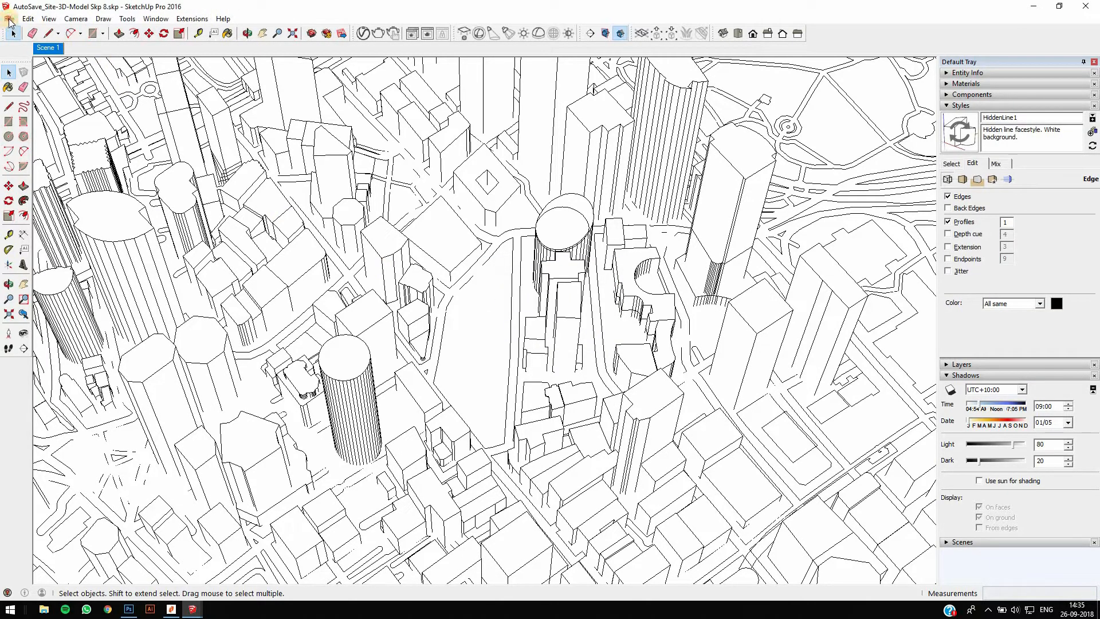
Export the same view as a JPEG image named "hidden line" into the Solar study 1 folder.
{"action": "left_click", "coordinate": [10, 19]}
{"action": "mouse_move", "coordinate": [146, 196]}
{"action": "left_click", "coordinate": [198, 208]}
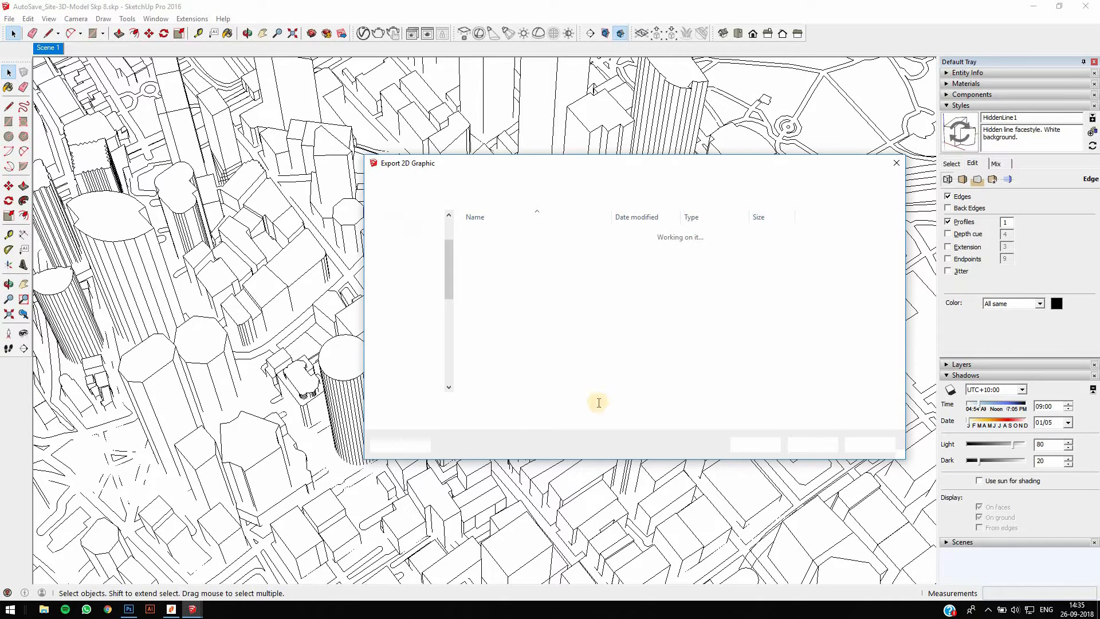
{"action": "left_click", "coordinate": [529, 426]}
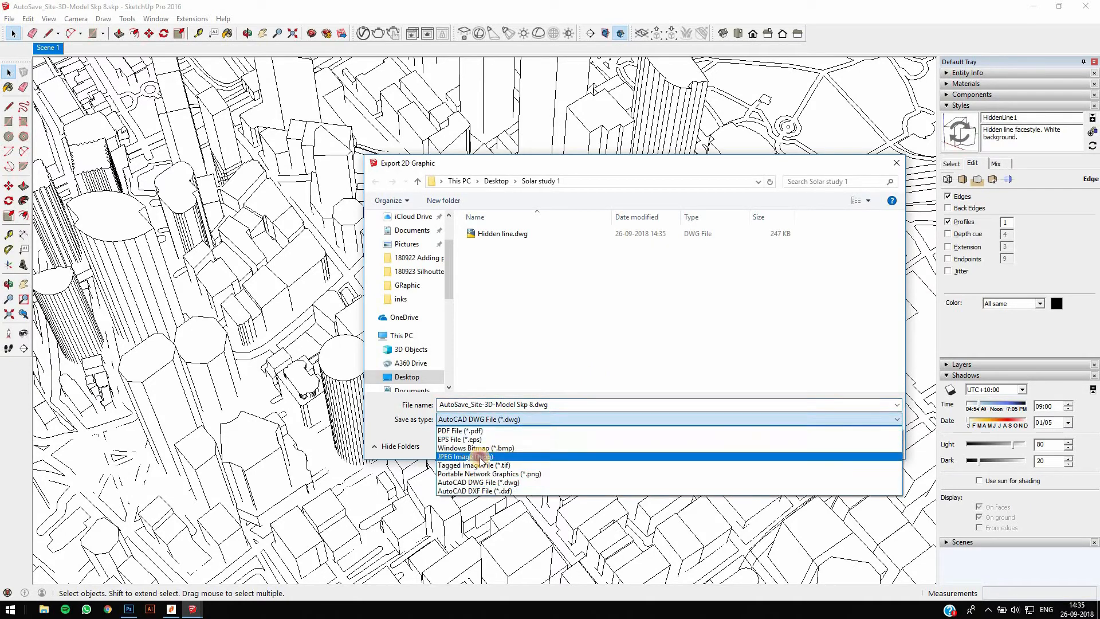
{"action": "left_click", "coordinate": [477, 457]}
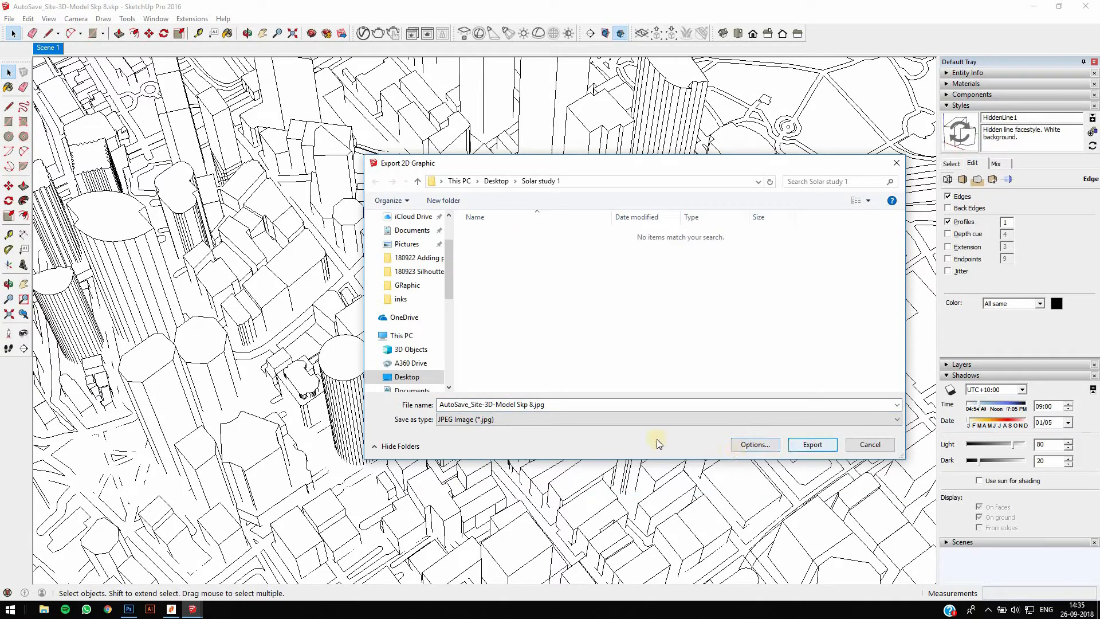
{"action": "left_click", "coordinate": [557, 404]}
{"action": "left_click", "coordinate": [557, 404]}
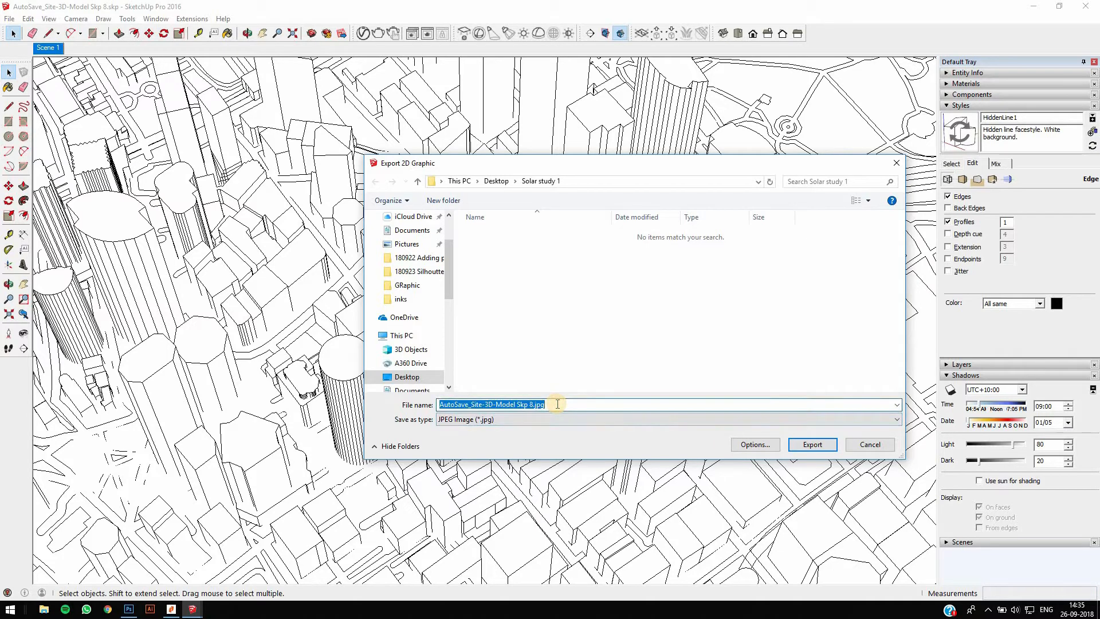
{"action": "type", "text": "hi"}
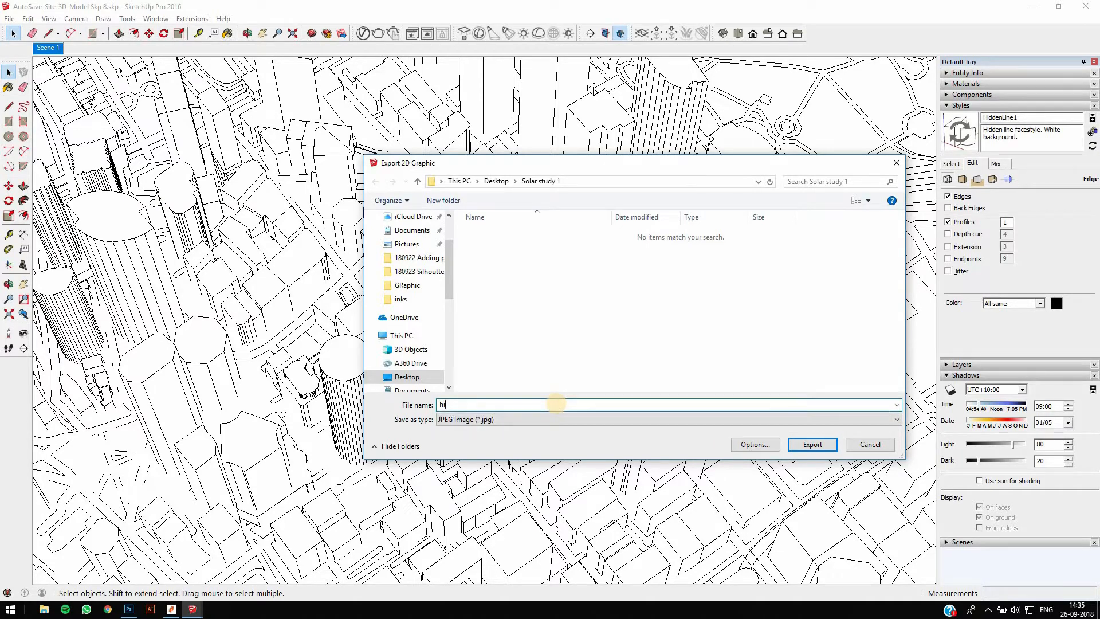
{"action": "type", "text": "sdden line"}
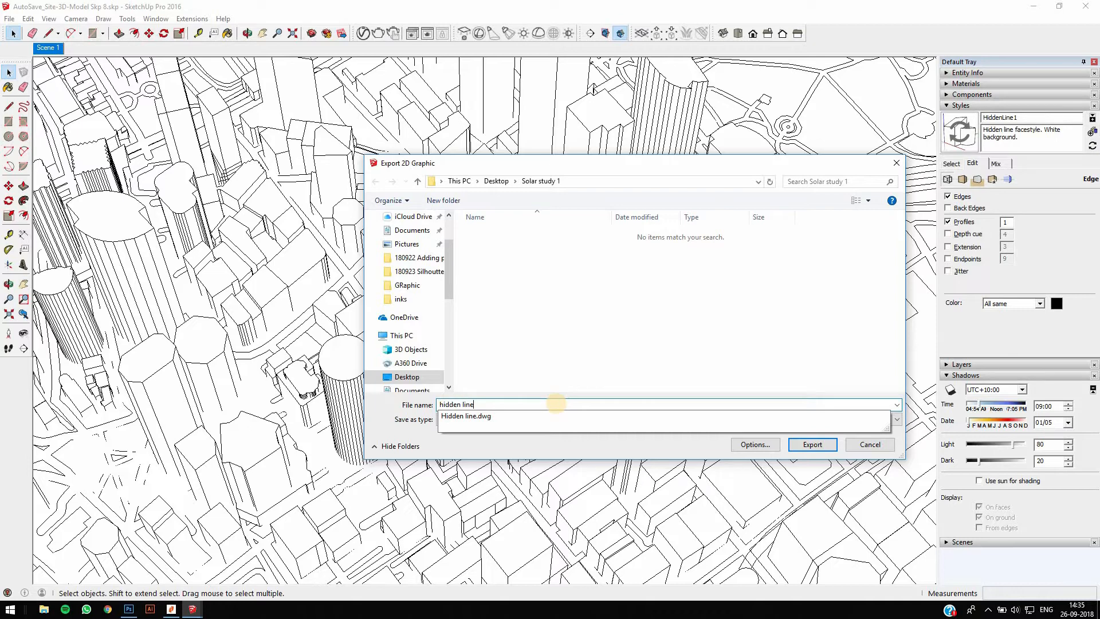
{"action": "key", "text": "Return"}
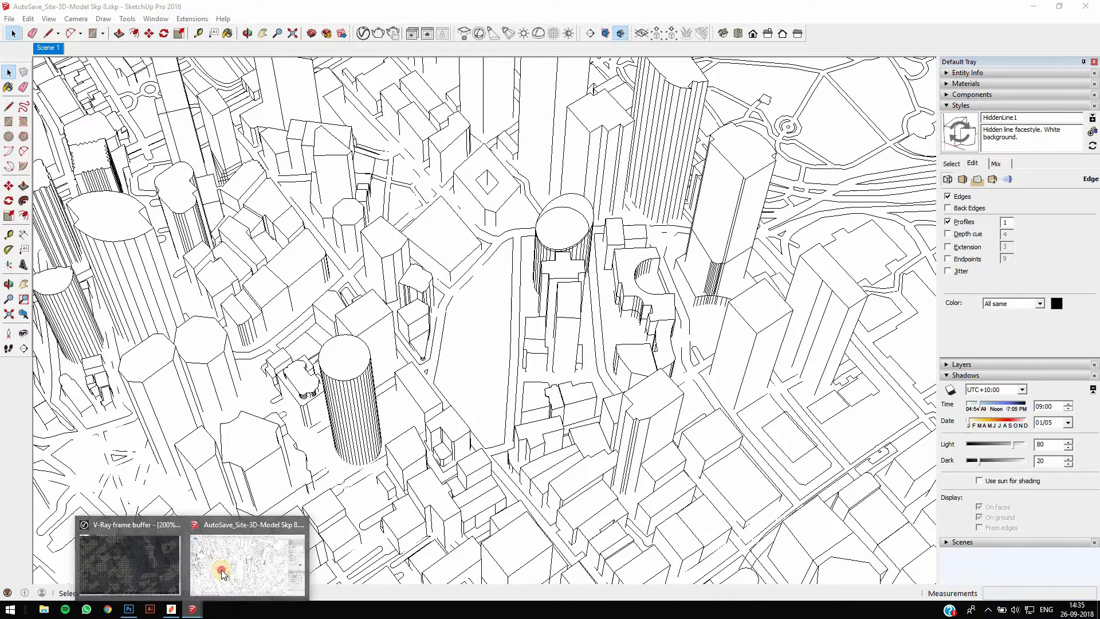
Bring up the V-Ray frame buffer and maximise it with the whole render in view.
{"action": "mouse_move", "coordinate": [194, 609]}
{"action": "left_click", "coordinate": [149, 578]}
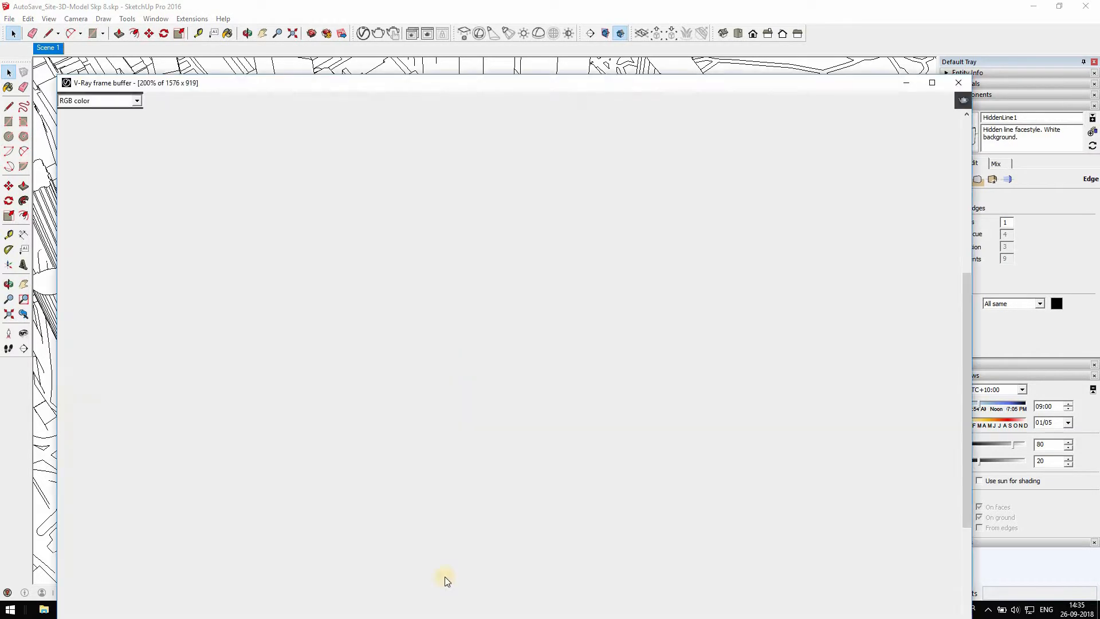
{"action": "scroll", "coordinate": [631, 223], "scroll_direction": "down", "scroll_amount": 2}
{"action": "scroll", "coordinate": [495, 448], "scroll_direction": "up", "scroll_amount": 1}
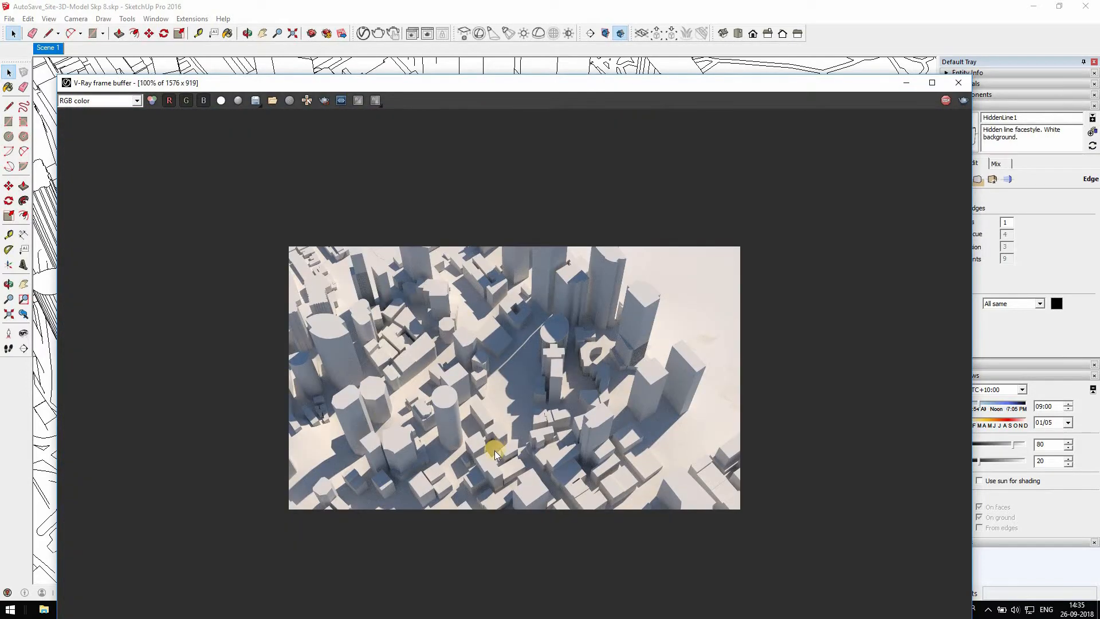
{"action": "scroll", "coordinate": [604, 81], "scroll_direction": "down", "scroll_amount": 1}
{"action": "left_click", "coordinate": [634, 16]}
{"action": "mouse_move", "coordinate": [634, 16]}
{"action": "left_mouse_down"}
{"action": "mouse_move", "coordinate": [648, 318]}
{"action": "mouse_move", "coordinate": [663, 19]}
{"action": "mouse_move", "coordinate": [978, 58]}
{"action": "left_mouse_up"}
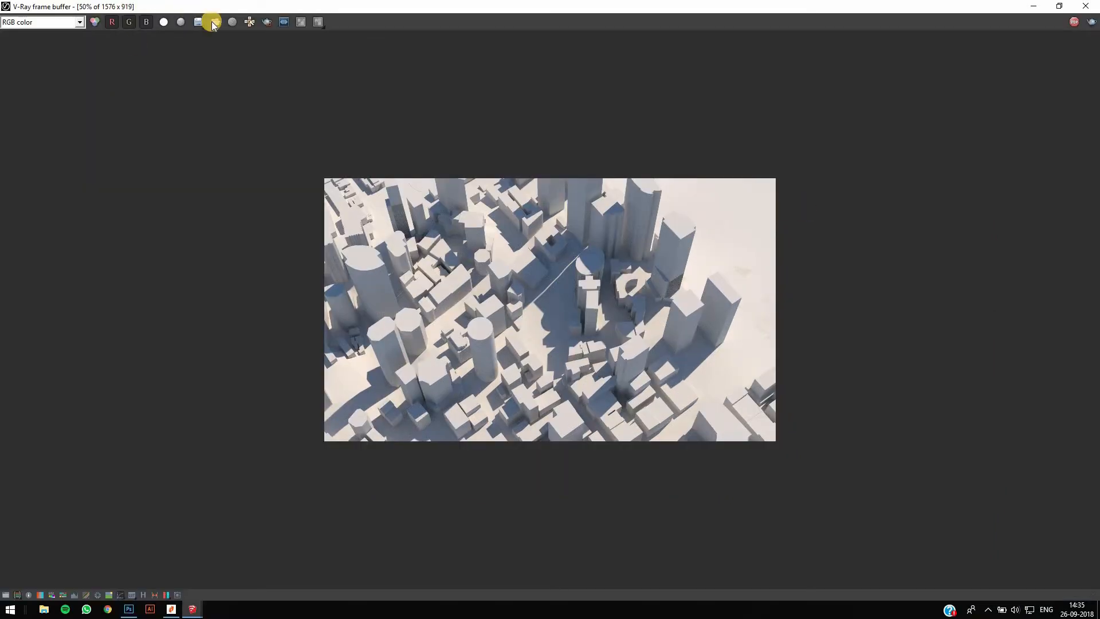
Save the V-Ray render as a PNG image named "render" in the Solar study 1 folder.
{"action": "left_click", "coordinate": [196, 23]}
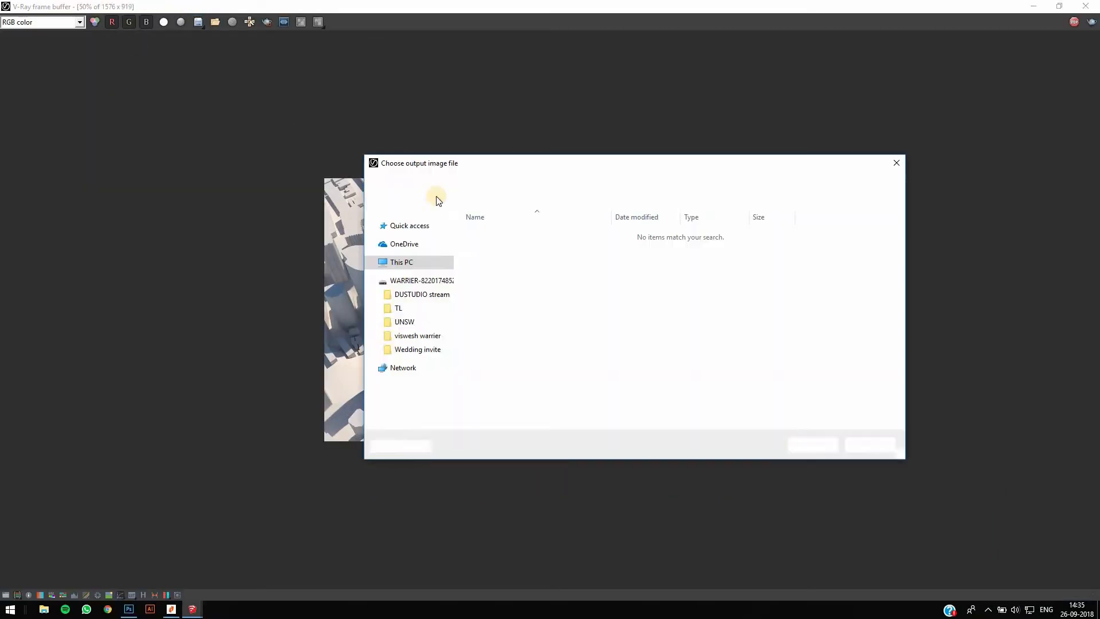
{"action": "type", "text": "render"}
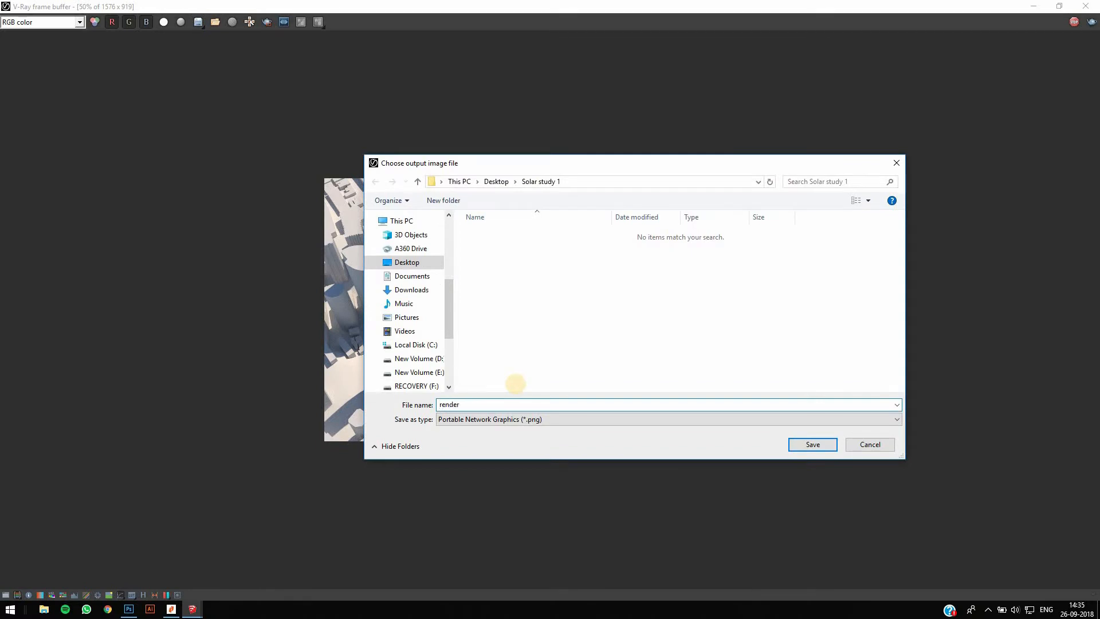
{"action": "key", "text": "Return"}
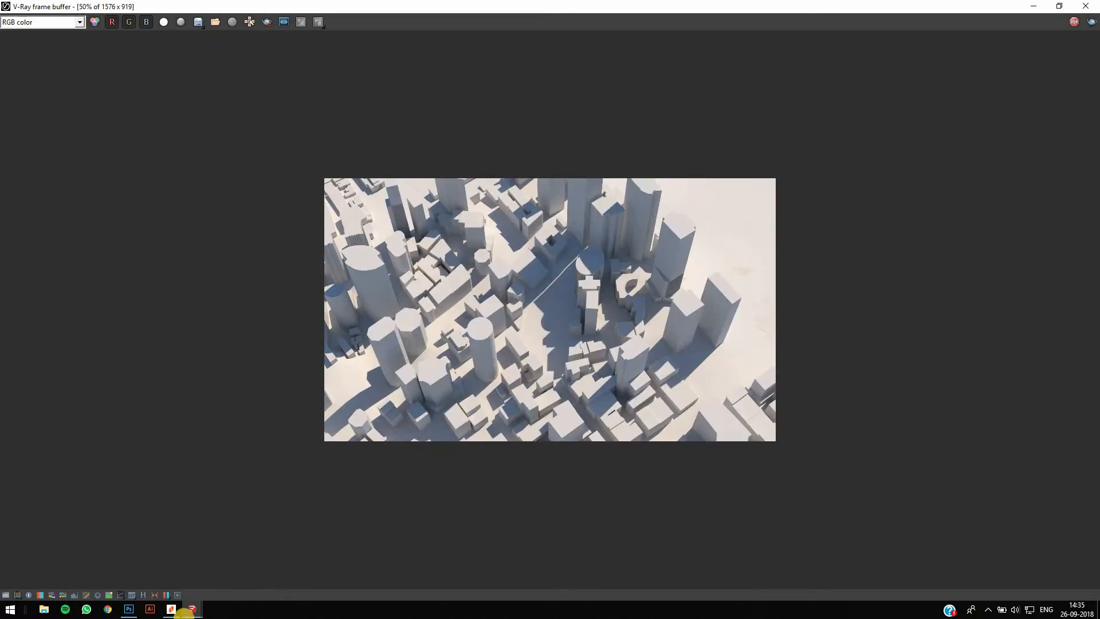
Minimise the open windows, open the Solar study 1 folder from the desktop, and open render.png in Photoshop.
{"action": "left_click", "coordinate": [1031, 9]}
{"action": "left_click", "coordinate": [1030, 8]}
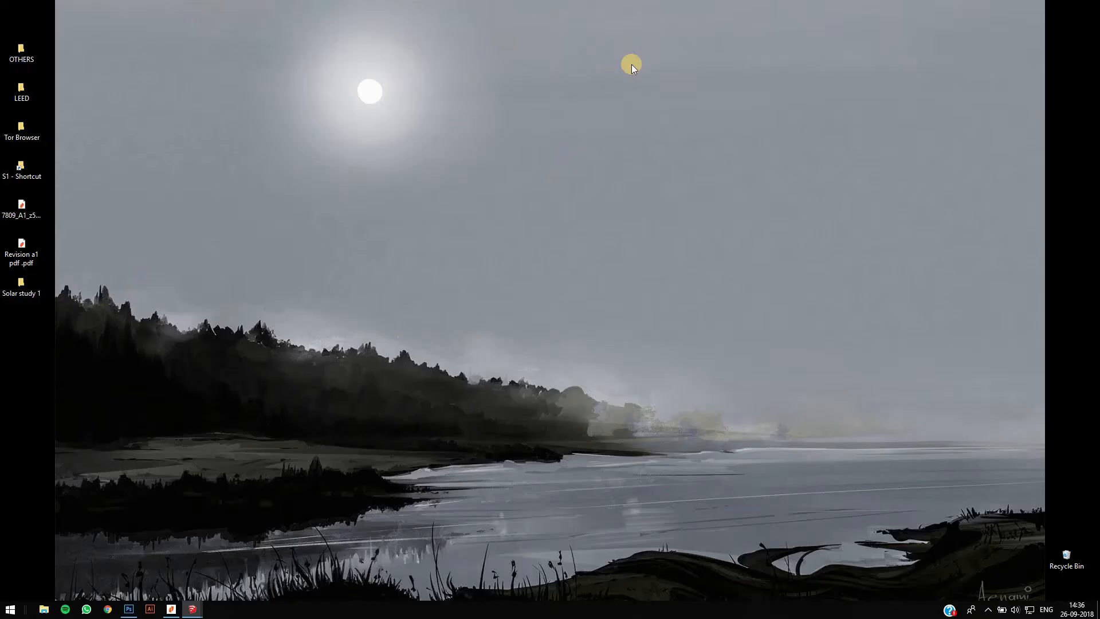
{"action": "left_click", "coordinate": [10, 294]}
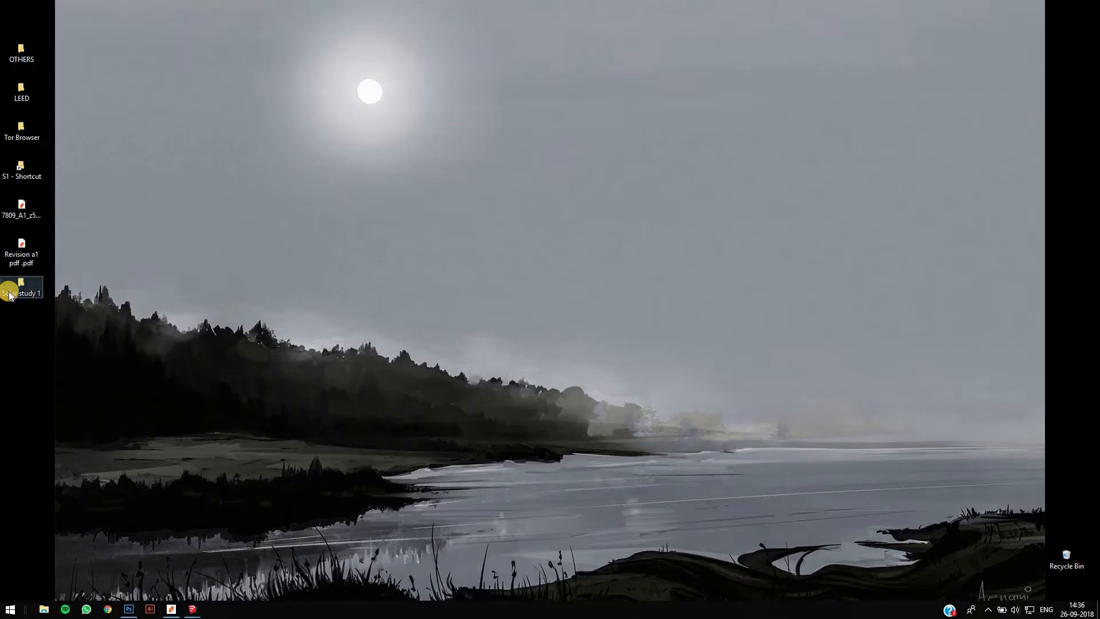
{"action": "key", "text": "Return"}
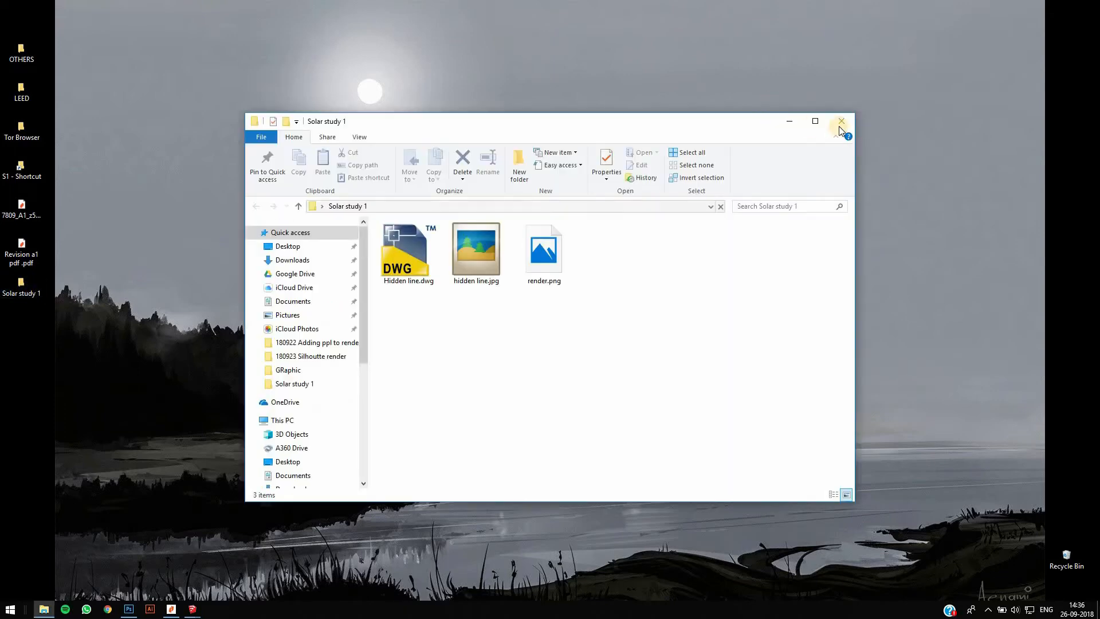
{"action": "left_click", "coordinate": [818, 118]}
{"action": "mouse_move", "coordinate": [281, 149]}
{"action": "left_mouse_down"}
{"action": "mouse_move", "coordinate": [192, 529]}
{"action": "mouse_move", "coordinate": [130, 608]}
{"action": "mouse_move", "coordinate": [431, 408]}
{"action": "left_mouse_up"}
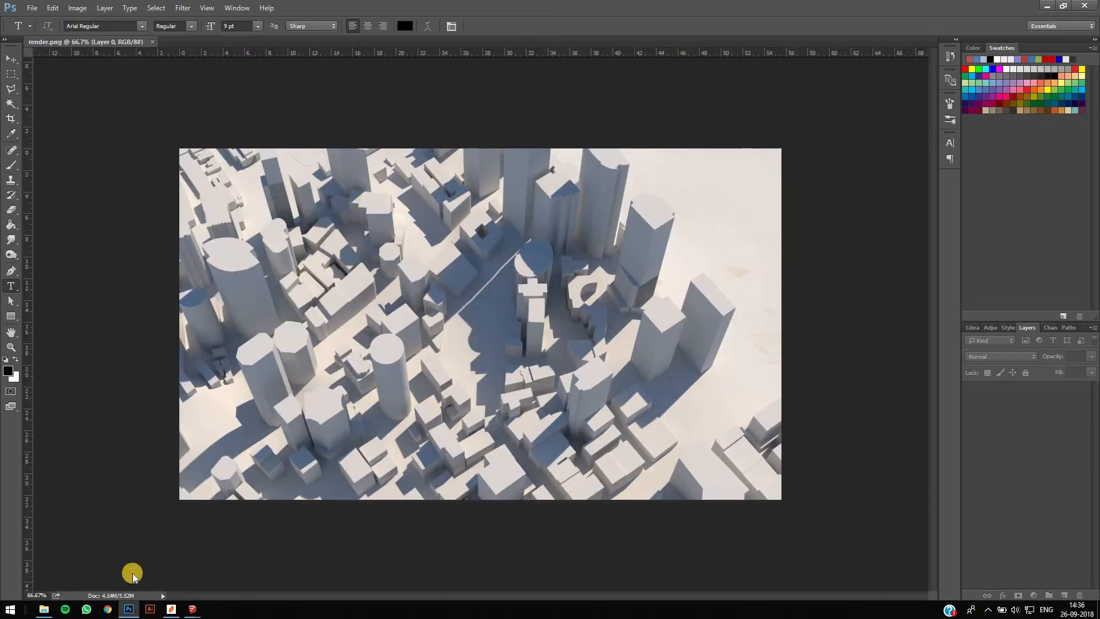
Place hidden line.jpg over the render and scale it to about 133.5% so it covers the whole canvas.
{"action": "left_click", "coordinate": [43, 609]}
{"action": "left_click_drag", "start_coordinate": [228, 138], "coordinate": [388, 550]}
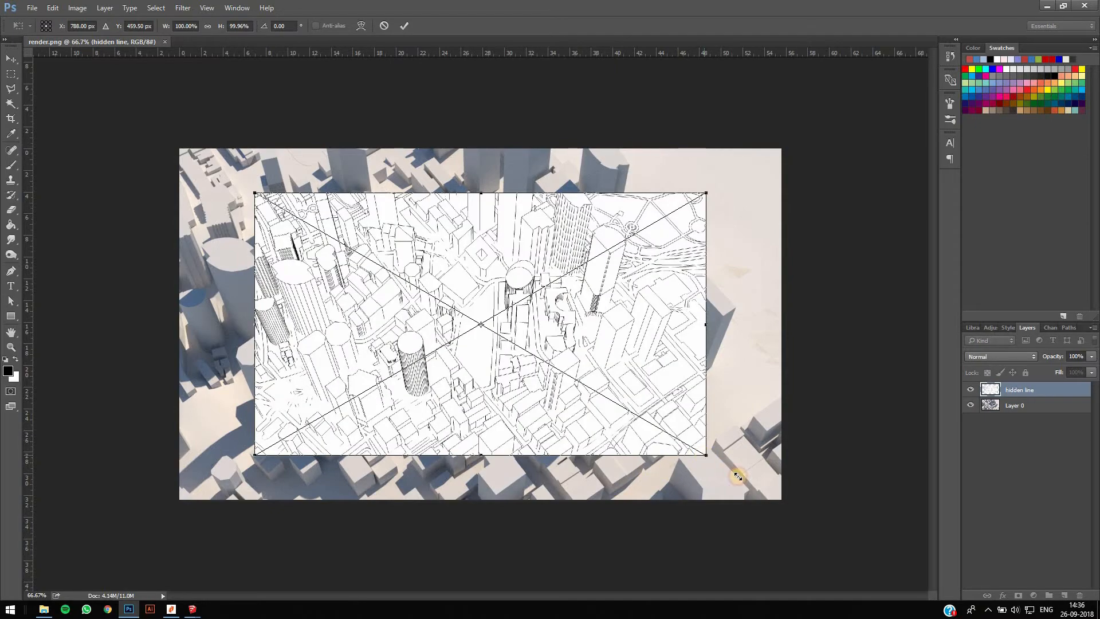
{"action": "left_click_drag", "start_coordinate": [759, 491], "coordinate": [777, 505]}
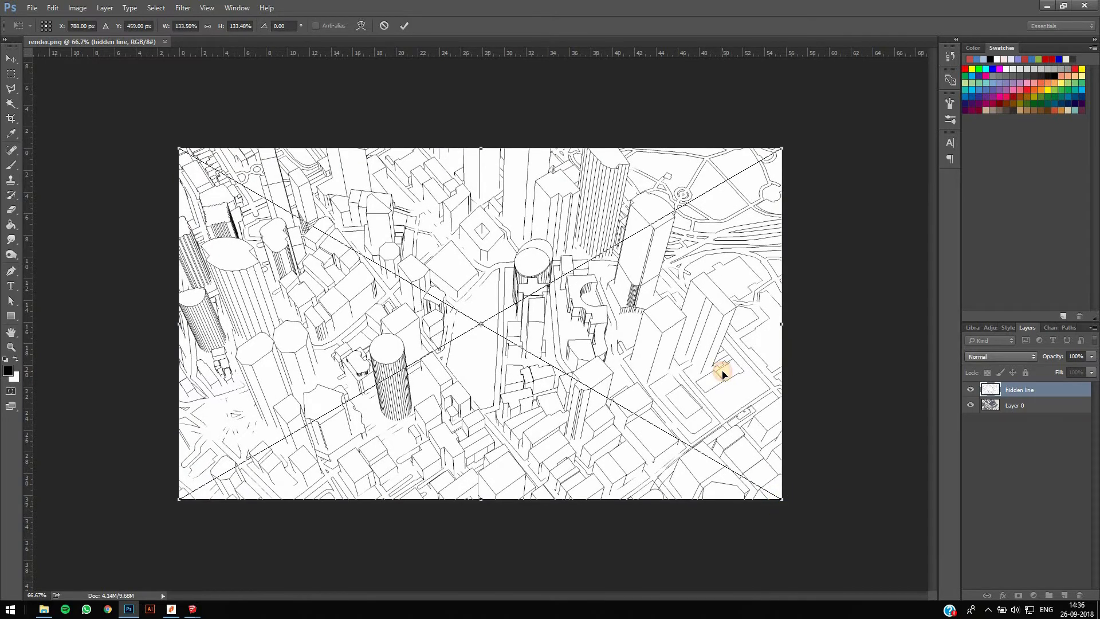
{"action": "key", "text": "Return"}
Set the hidden line layer's blend mode to Multiply and check the line overlay up close.
{"action": "left_click", "coordinate": [1003, 356]}
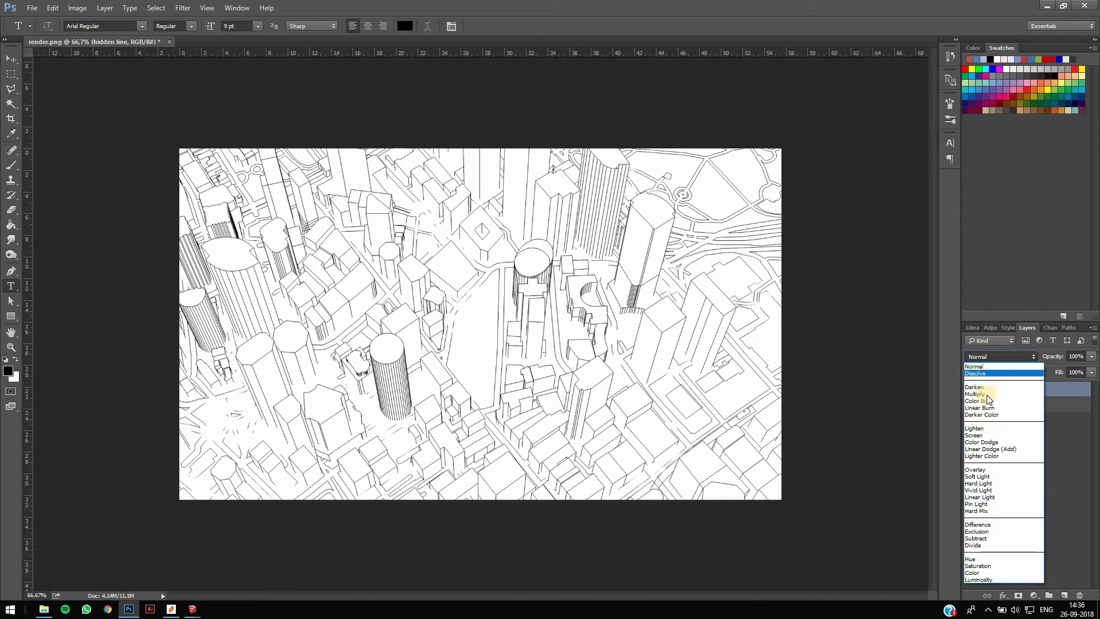
{"action": "left_click", "coordinate": [985, 394]}
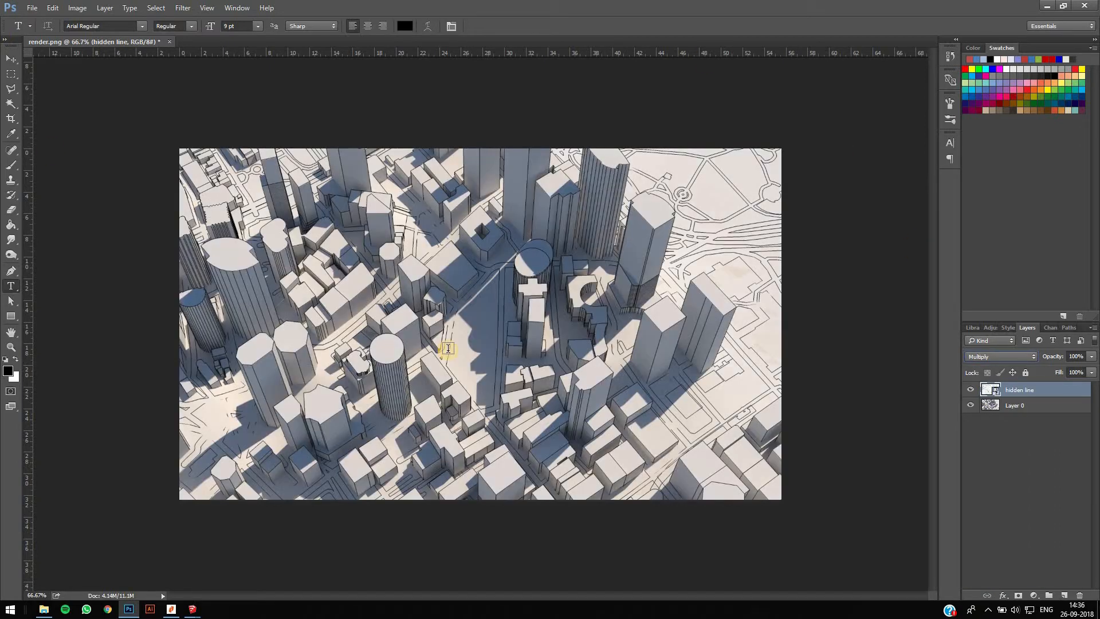
{"action": "key", "text": "v"}
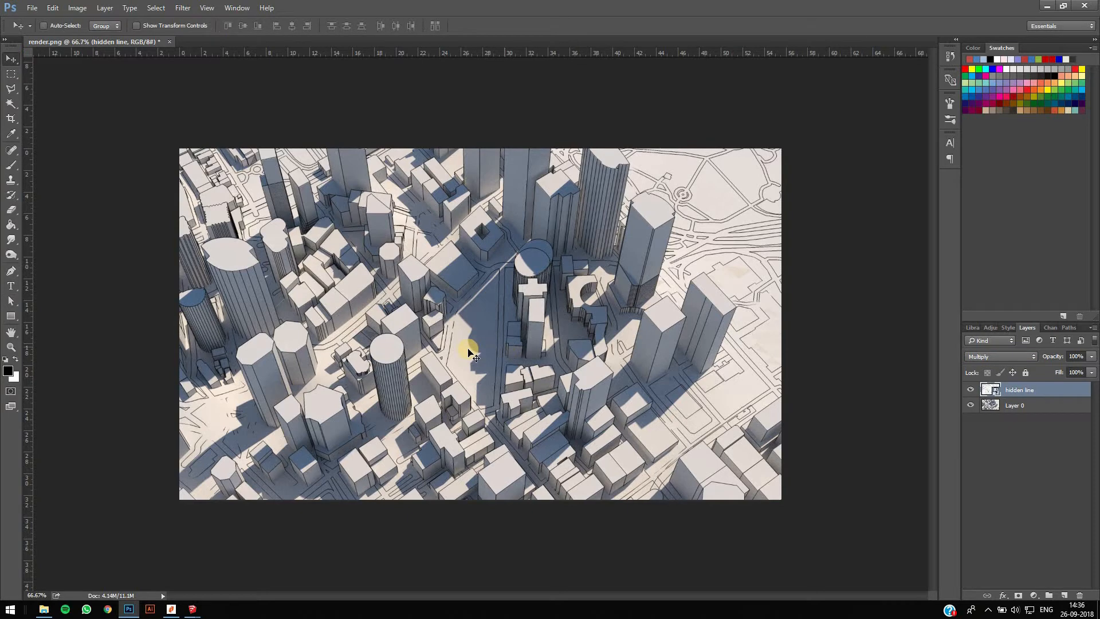
{"action": "left_click_drag", "start_coordinate": [480, 360], "coordinate": [537, 367], "text": "ctrl"}
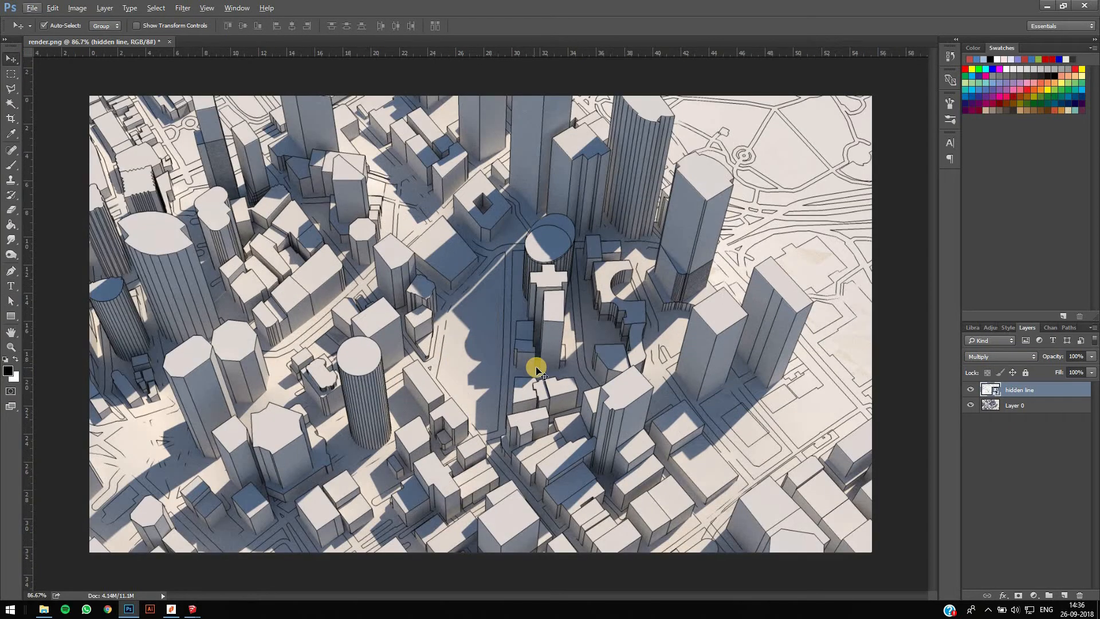
Crop the image to its central area with the Crop tool at the 1 : 1 (Square) ratio.
{"action": "scroll", "coordinate": [536, 368], "scroll_direction": "down", "scroll_amount": 2, "text": "alt"}
{"action": "key", "text": "c"}
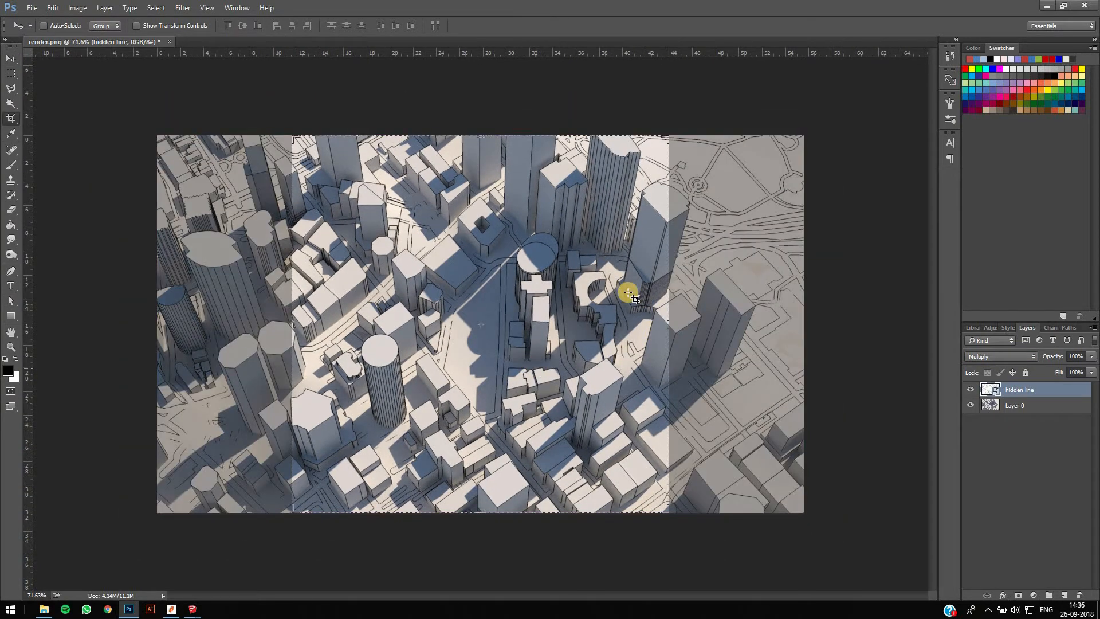
{"action": "left_click", "coordinate": [64, 25]}
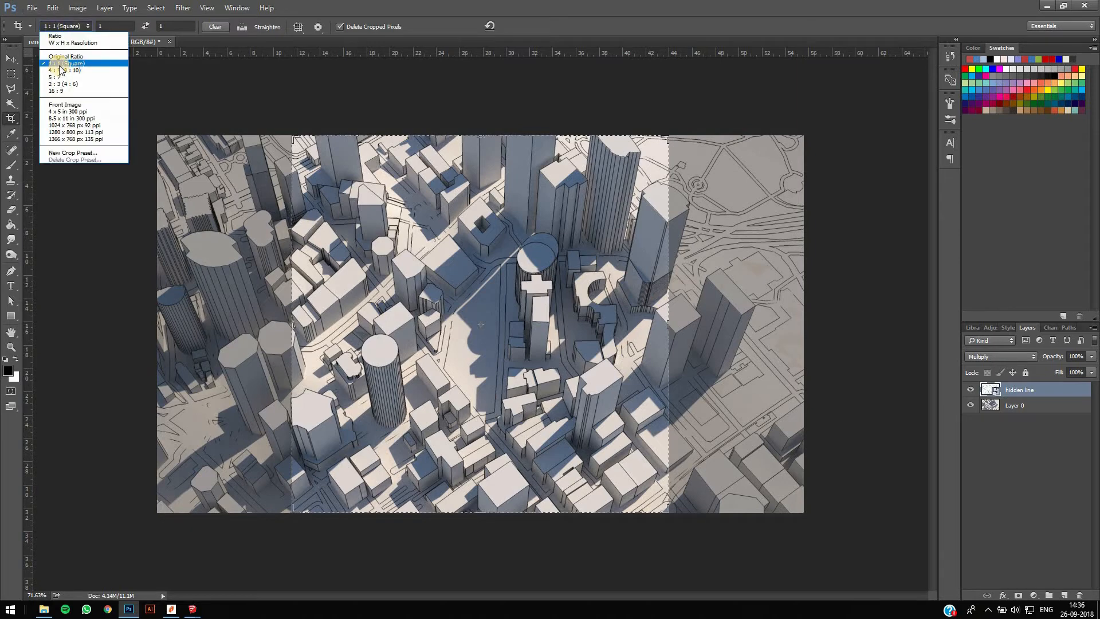
{"action": "left_click", "coordinate": [59, 63]}
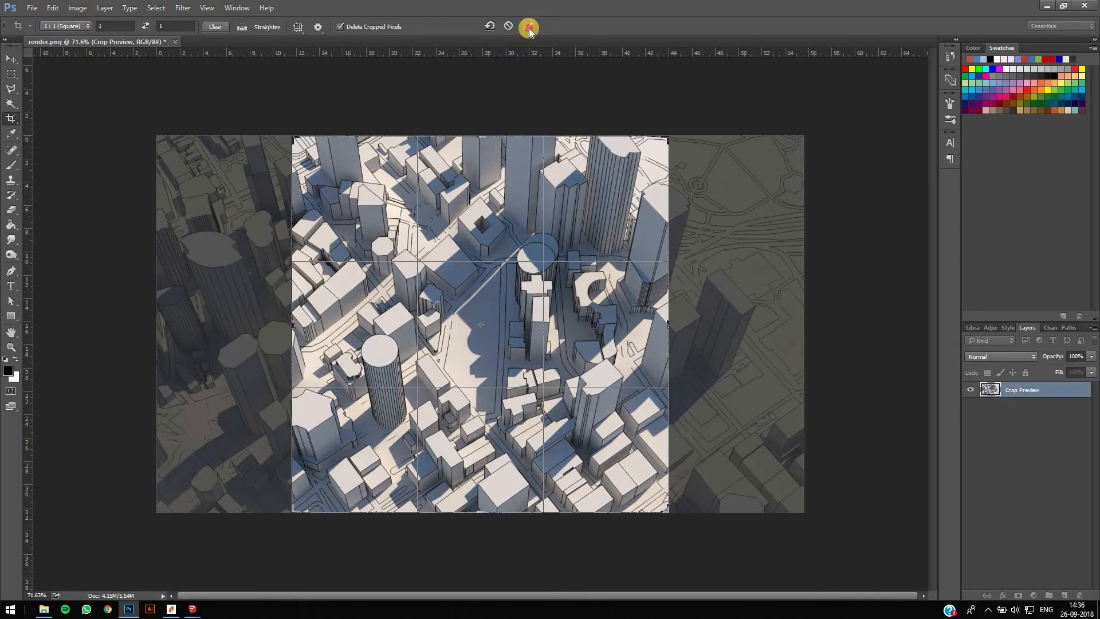
{"action": "left_click", "coordinate": [528, 28]}
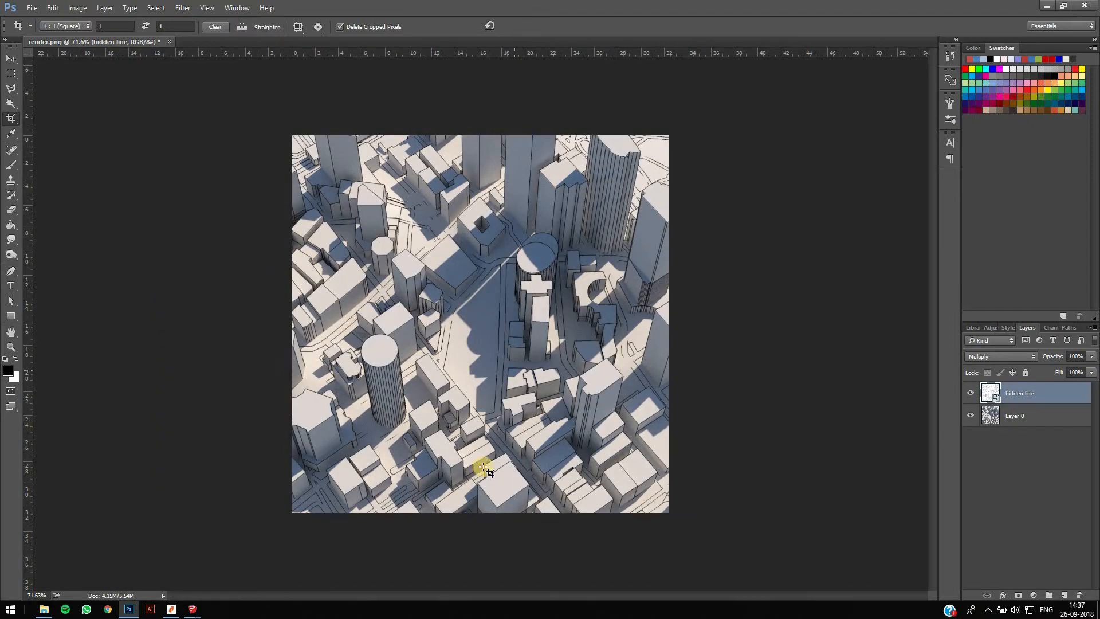
Trace the vacant central site with the Pen tool as a closed shape with no fill and a red 3 pt stroke.
{"action": "key", "text": "p"}
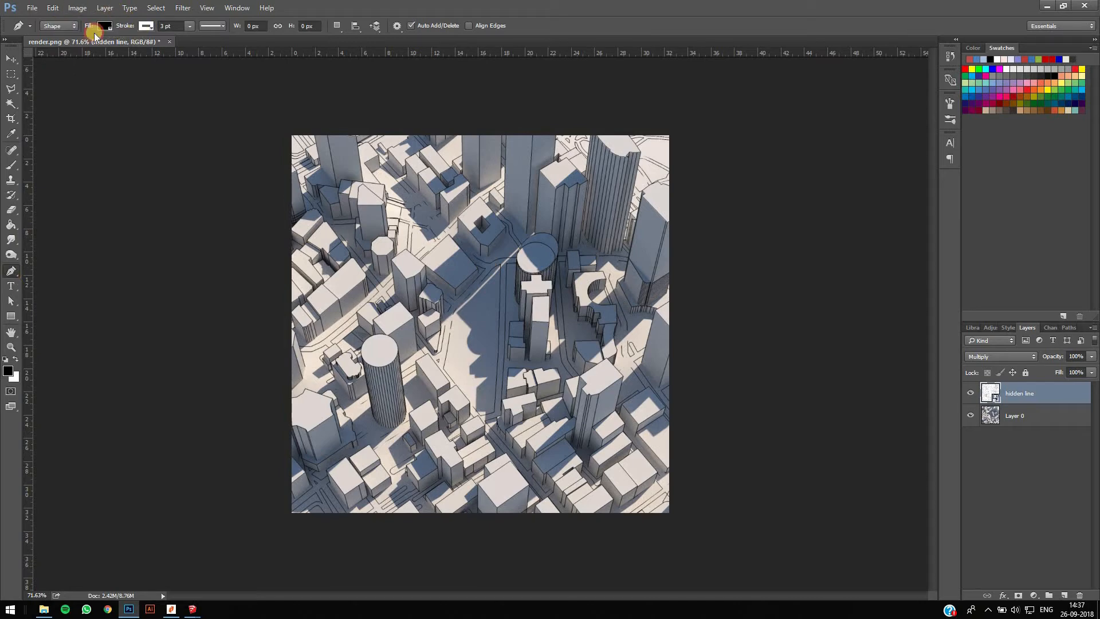
{"action": "left_click", "coordinate": [107, 29]}
{"action": "left_click", "coordinate": [146, 26]}
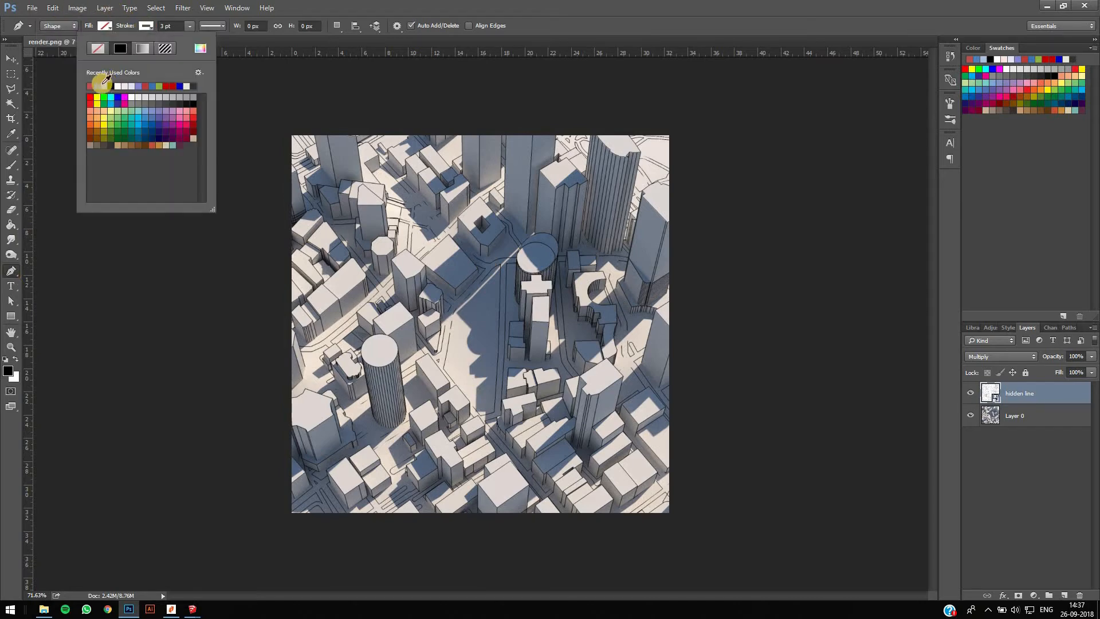
{"action": "left_click", "coordinate": [148, 85]}
{"action": "left_click", "coordinate": [506, 302]}
{"action": "scroll", "coordinate": [506, 298], "scroll_direction": "up", "scroll_amount": 1, "text": "alt"}
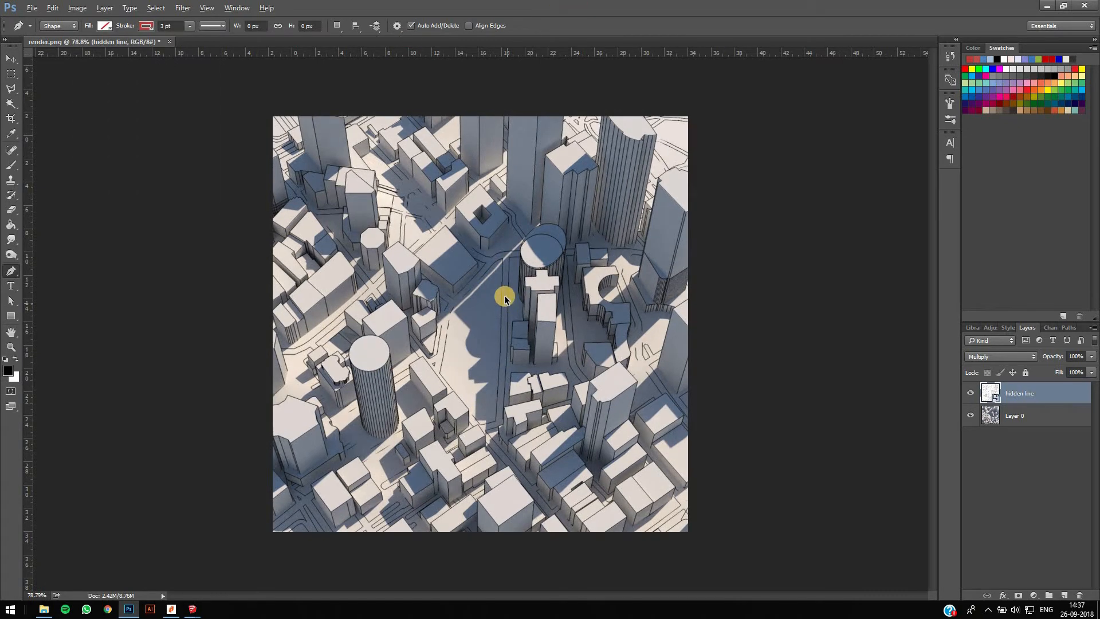
{"action": "scroll", "coordinate": [504, 236], "scroll_direction": "up", "scroll_amount": 4, "text": "alt"}
{"action": "left_click", "coordinate": [507, 232]}
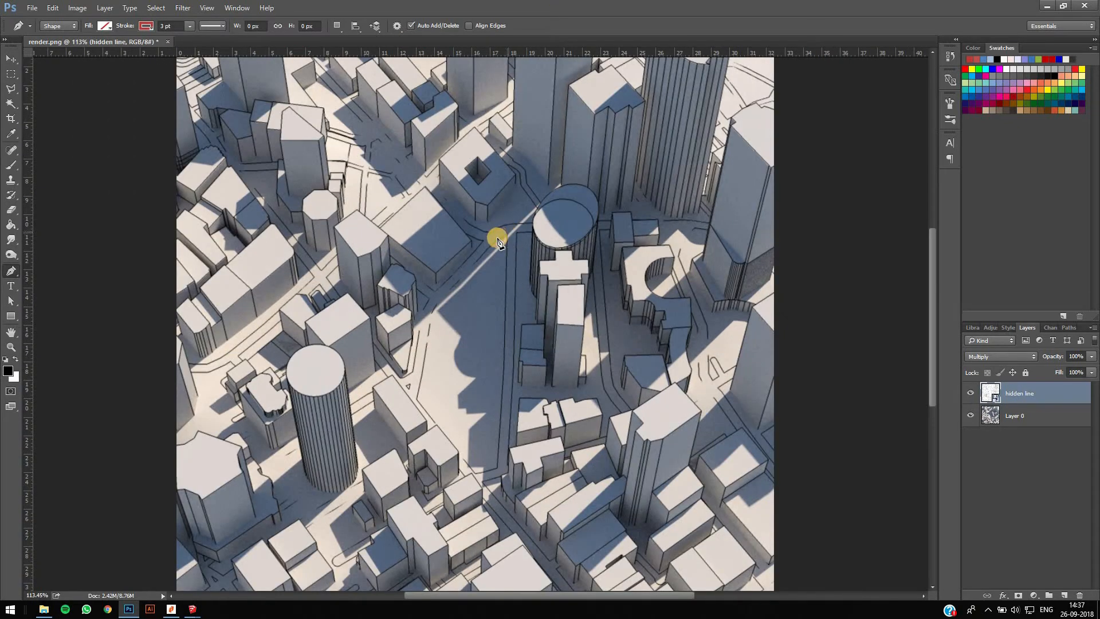
{"action": "left_click", "coordinate": [494, 240]}
{"action": "left_click", "coordinate": [434, 309]}
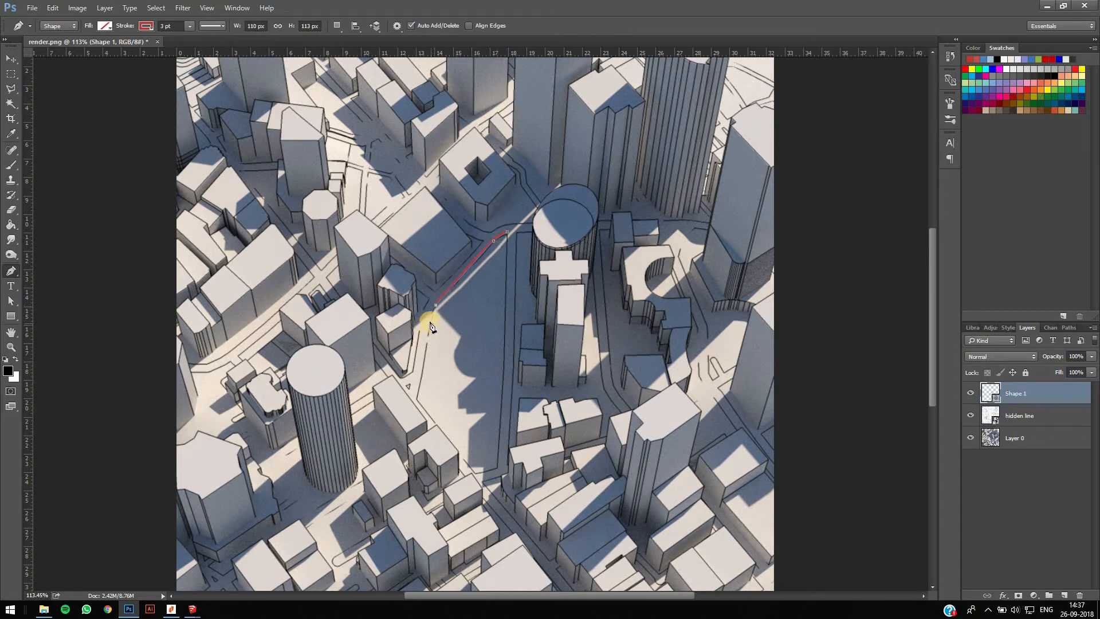
{"action": "left_click", "coordinate": [417, 398]}
{"action": "left_click", "coordinate": [475, 473]}
{"action": "left_click", "coordinate": [497, 470]}
{"action": "left_click", "coordinate": [507, 236]}
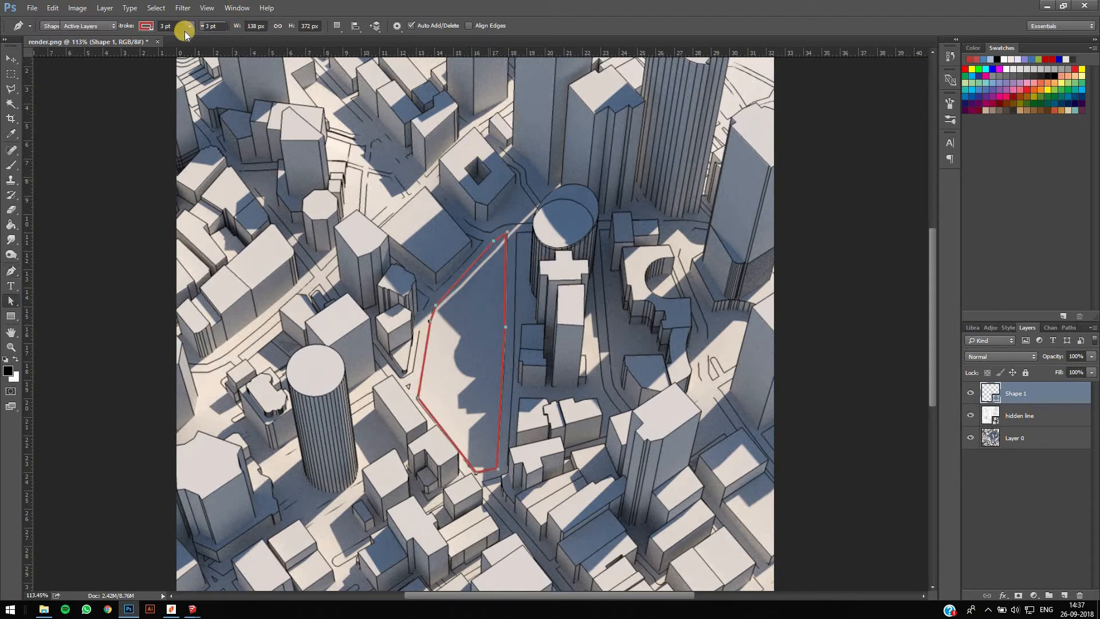
Set the site outline's stroke width to 5 pt and its line style to dashed.
{"action": "key", "text": "a"}
{"action": "type", "text": "5"}
{"action": "key", "text": "Return"}
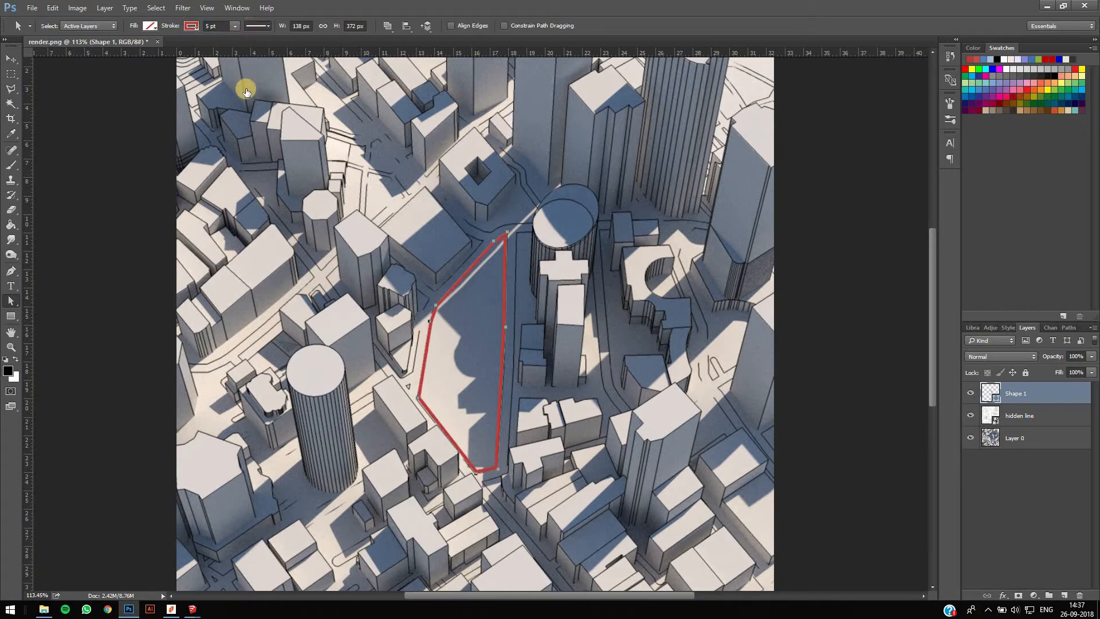
{"action": "left_click", "coordinate": [252, 80]}
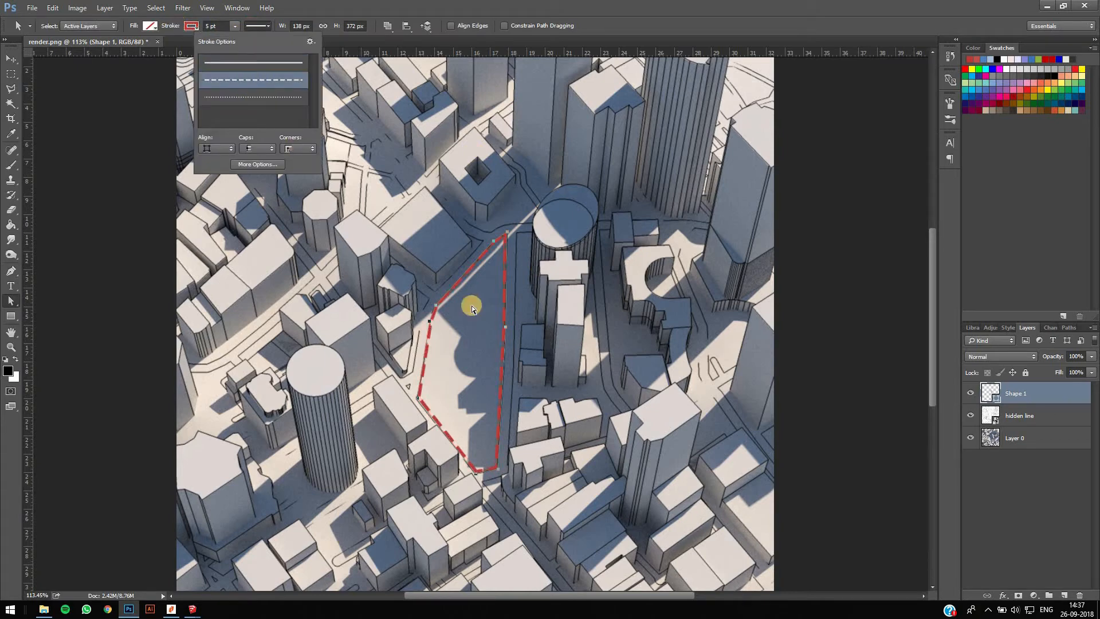
{"action": "left_click", "coordinate": [478, 373]}
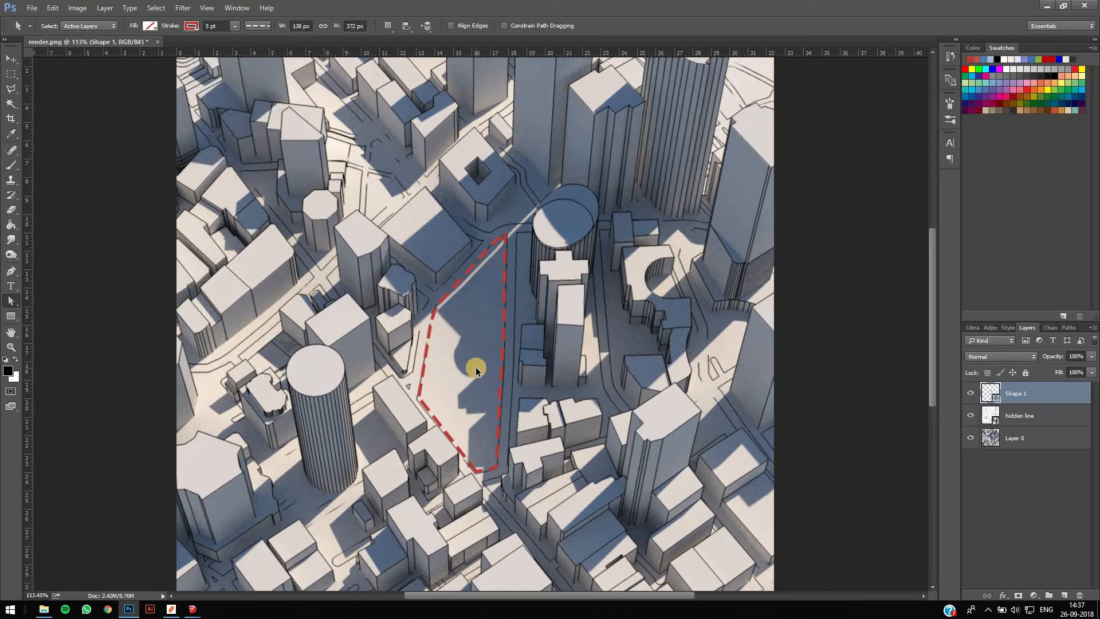
Change the dashed site outline's stroke colour to pure bright red and check it against the render.
{"action": "scroll", "coordinate": [489, 360], "scroll_direction": "down", "scroll_amount": 2, "text": "alt"}
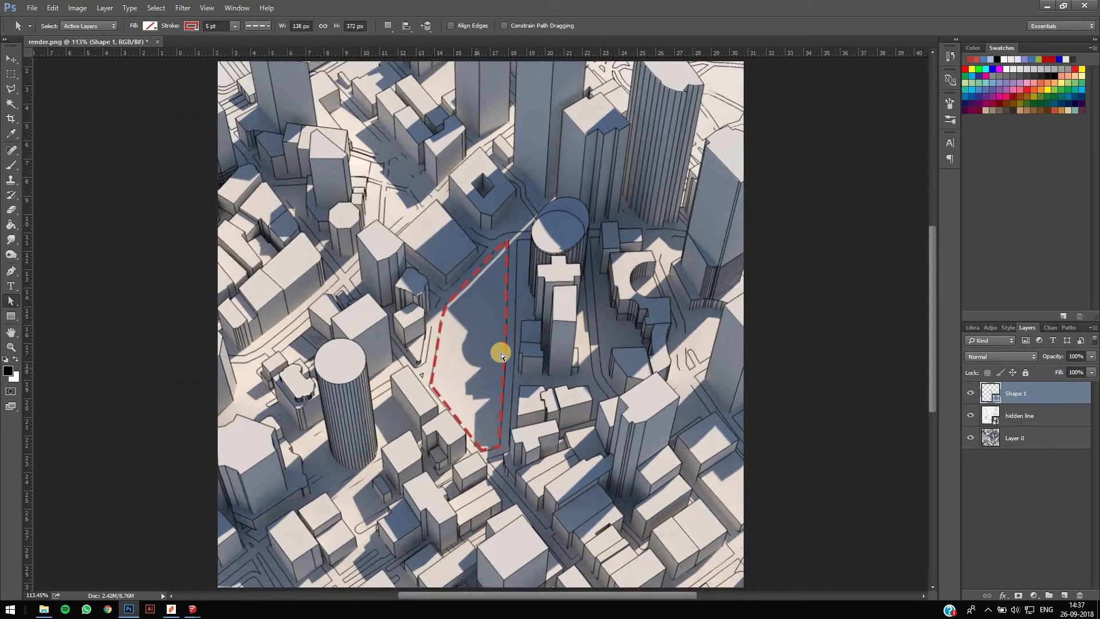
{"action": "left_click", "coordinate": [193, 27]}
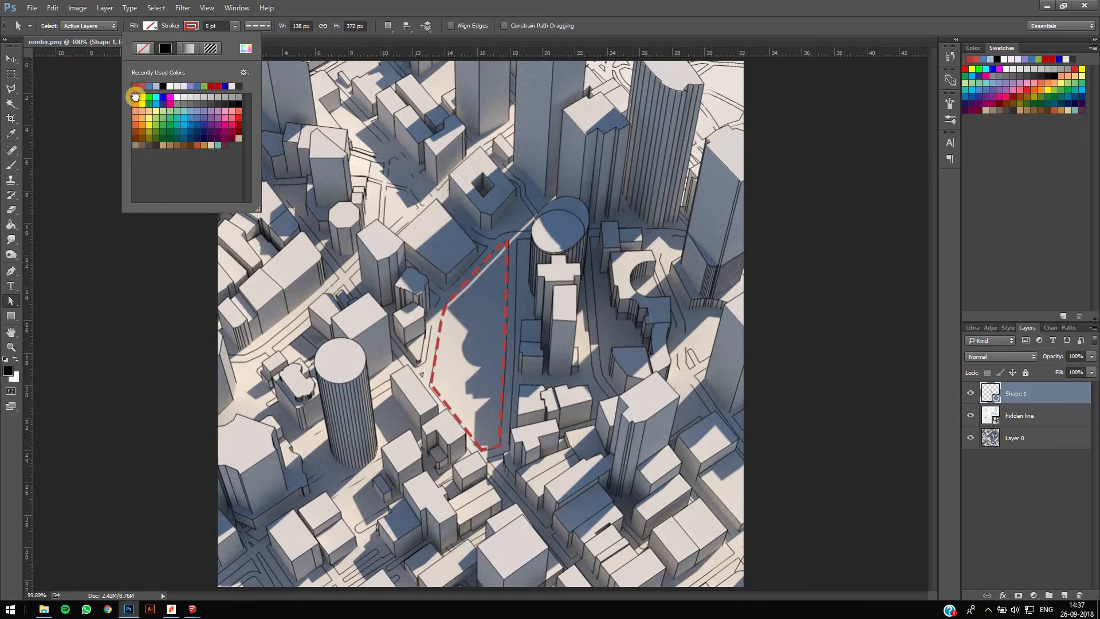
{"action": "left_click", "coordinate": [493, 355]}
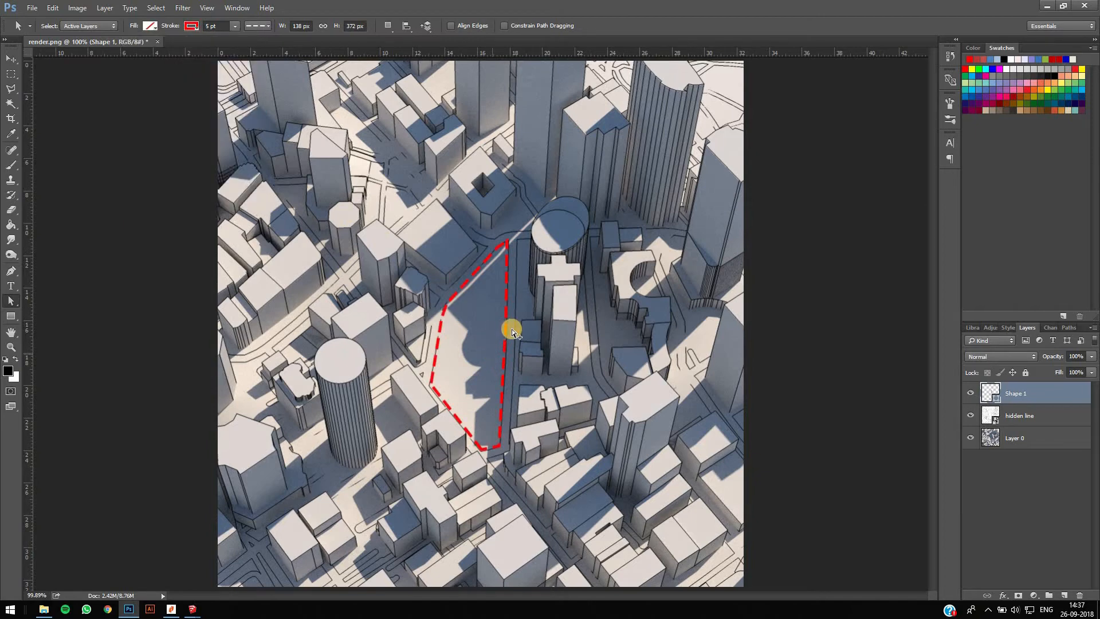
{"action": "scroll", "coordinate": [506, 332], "scroll_direction": "down", "scroll_amount": 1, "text": "alt"}
{"action": "scroll", "coordinate": [506, 332], "scroll_direction": "up", "scroll_amount": 2, "text": "alt"}
{"action": "scroll", "coordinate": [510, 340], "scroll_direction": "down", "scroll_amount": 1, "text": "alt"}
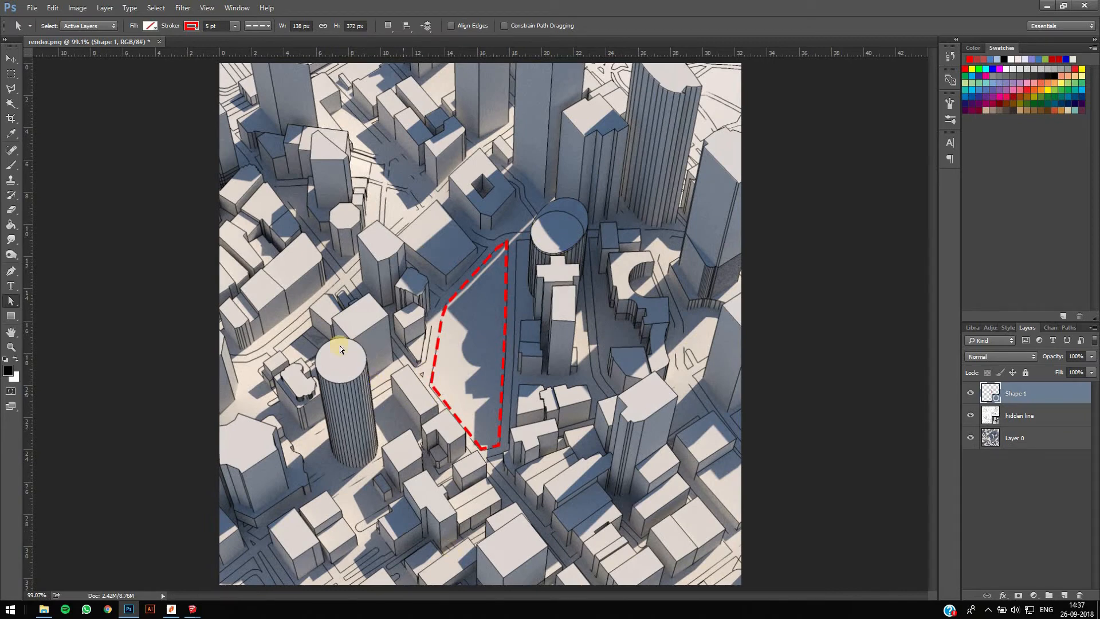
Add a Levels adjustment above the render layer with input levels of 17, 1.97 and 222.
{"action": "left_click", "coordinate": [1026, 421]}
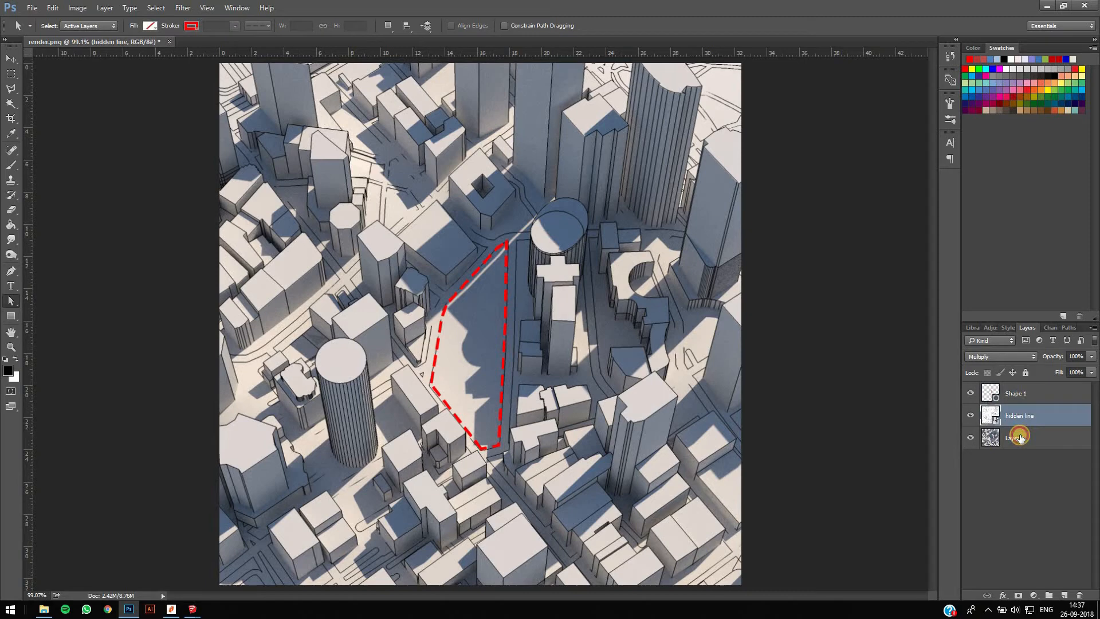
{"action": "left_click", "coordinate": [1017, 435]}
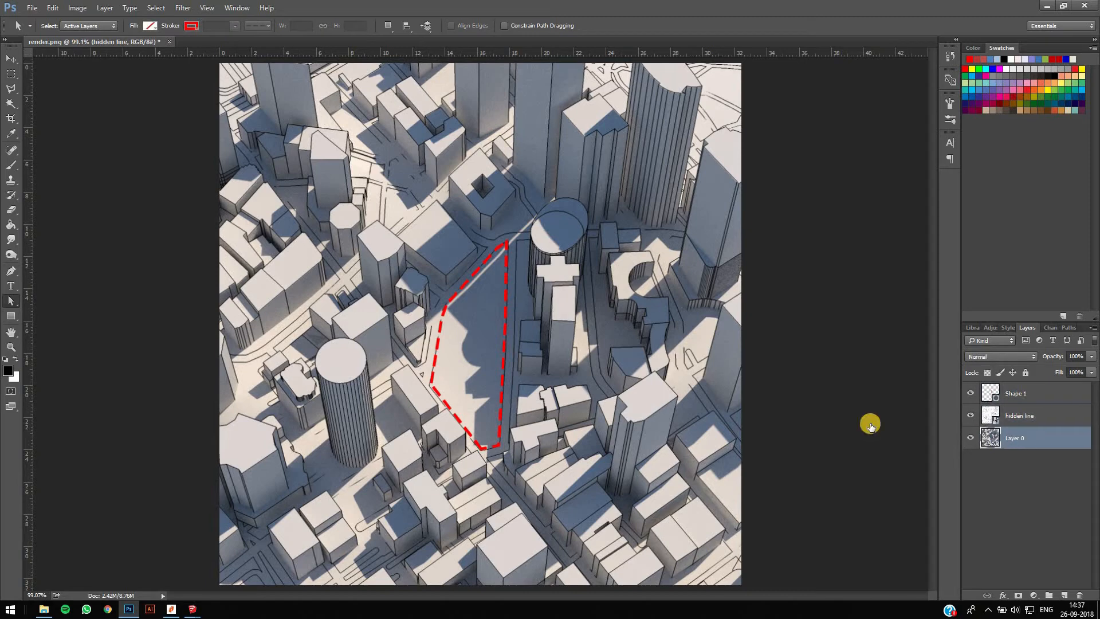
{"action": "left_click", "coordinate": [1031, 593]}
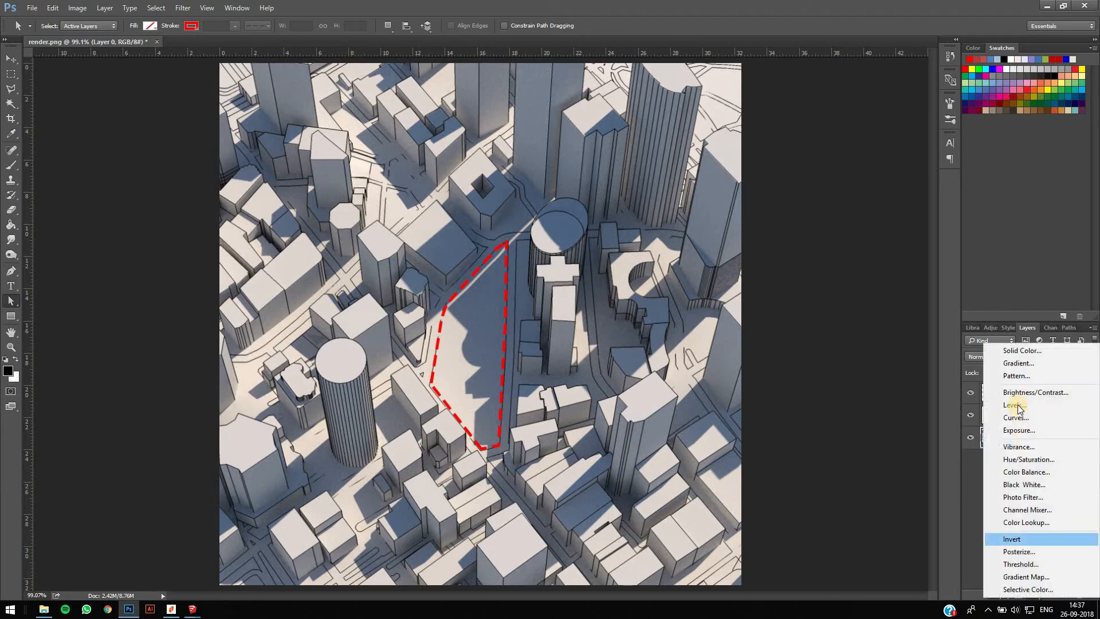
{"action": "left_click", "coordinate": [1014, 405]}
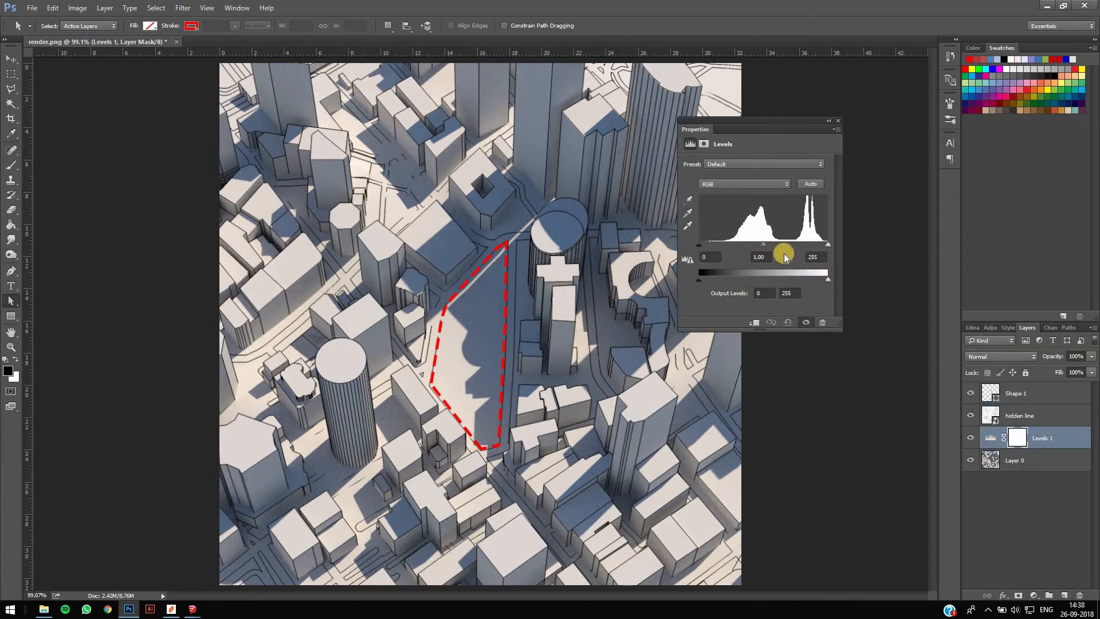
{"action": "left_click_drag", "start_coordinate": [763, 246], "coordinate": [742, 247]}
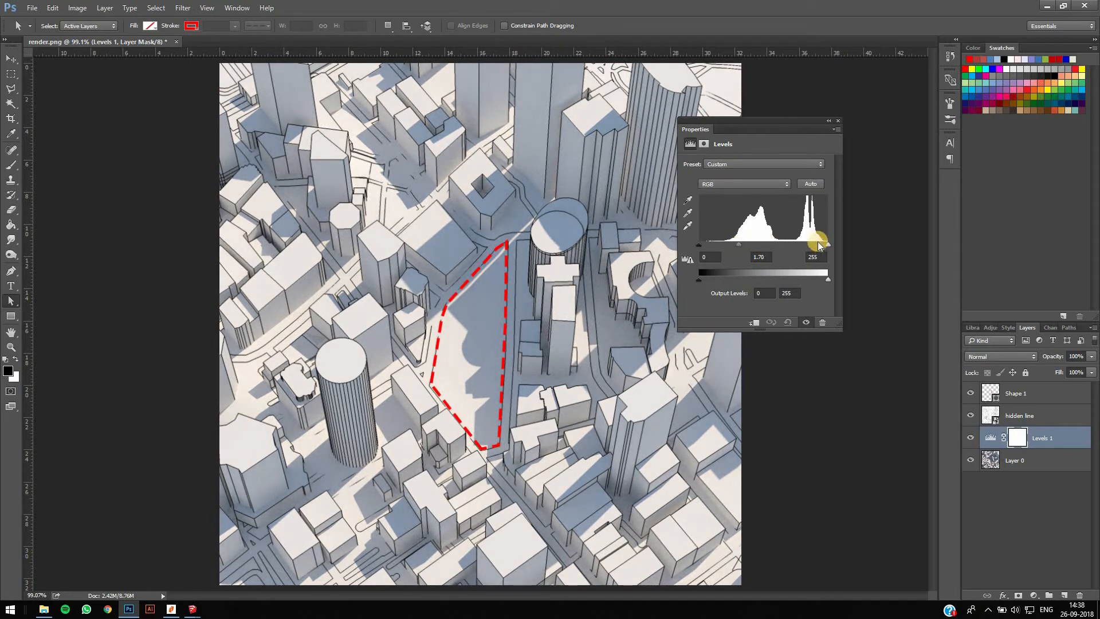
{"action": "left_click_drag", "start_coordinate": [825, 246], "coordinate": [811, 245]}
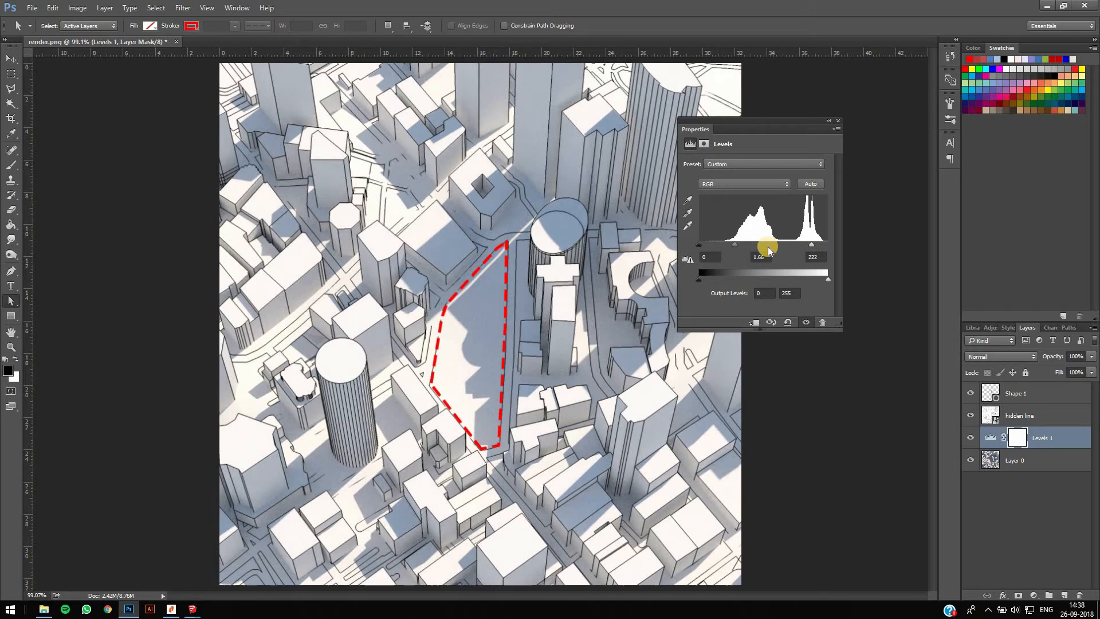
{"action": "left_click_drag", "start_coordinate": [707, 245], "coordinate": [734, 245]}
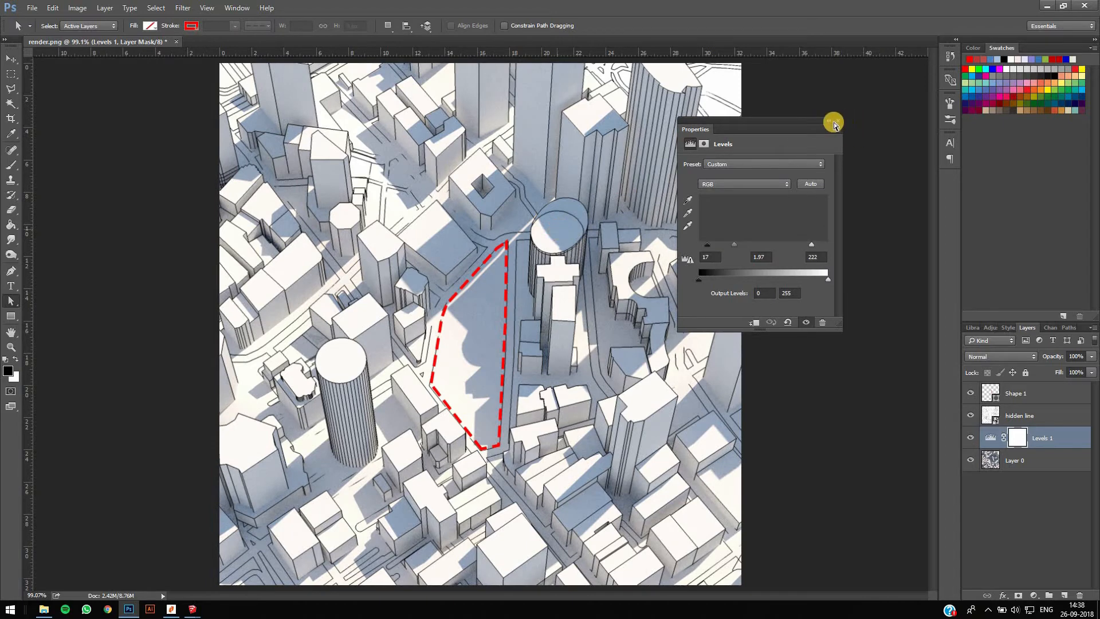
{"action": "left_click", "coordinate": [837, 121]}
{"action": "key", "text": "v"}
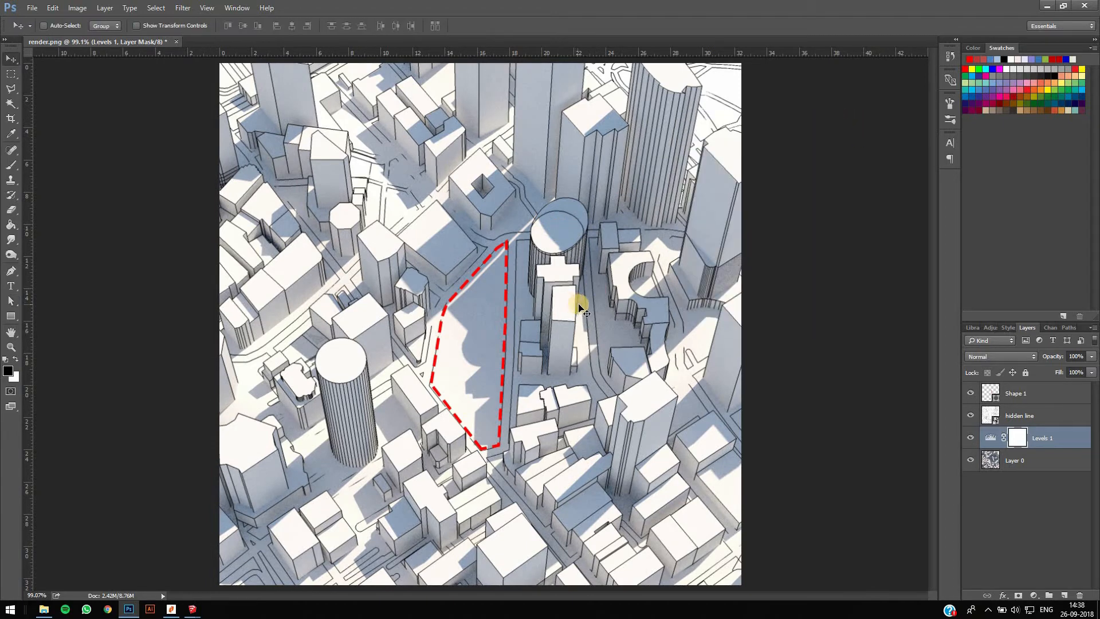
Switch to Nitro Reader and examine the solar shadow images for each month on the Site Analysis - Solar page.
{"action": "key", "text": "alt+Tab"}
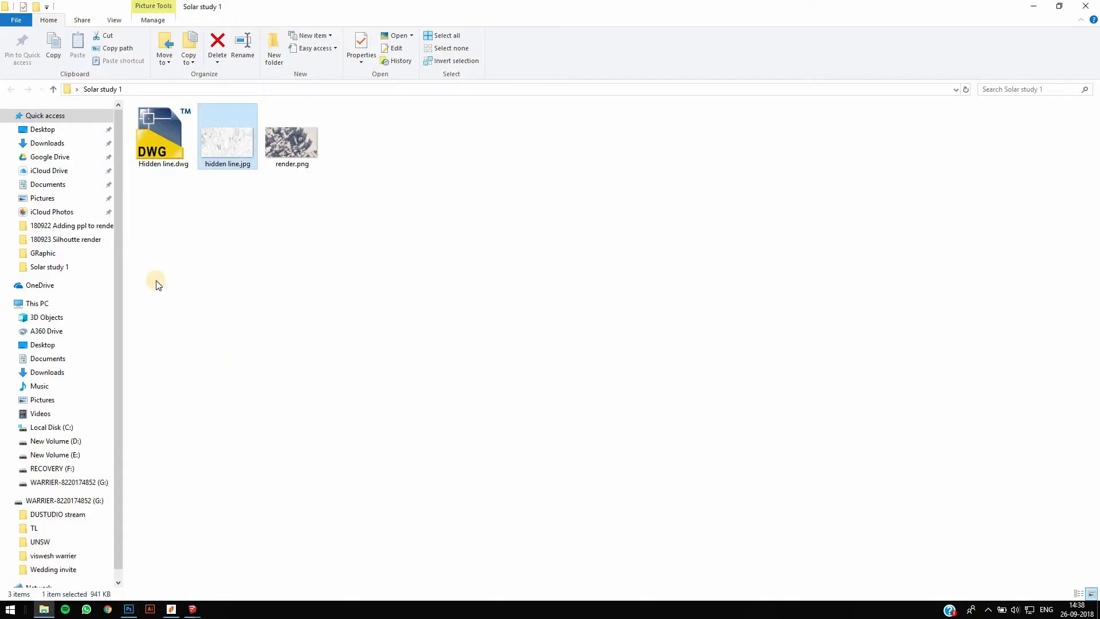
{"action": "left_click", "coordinate": [173, 610]}
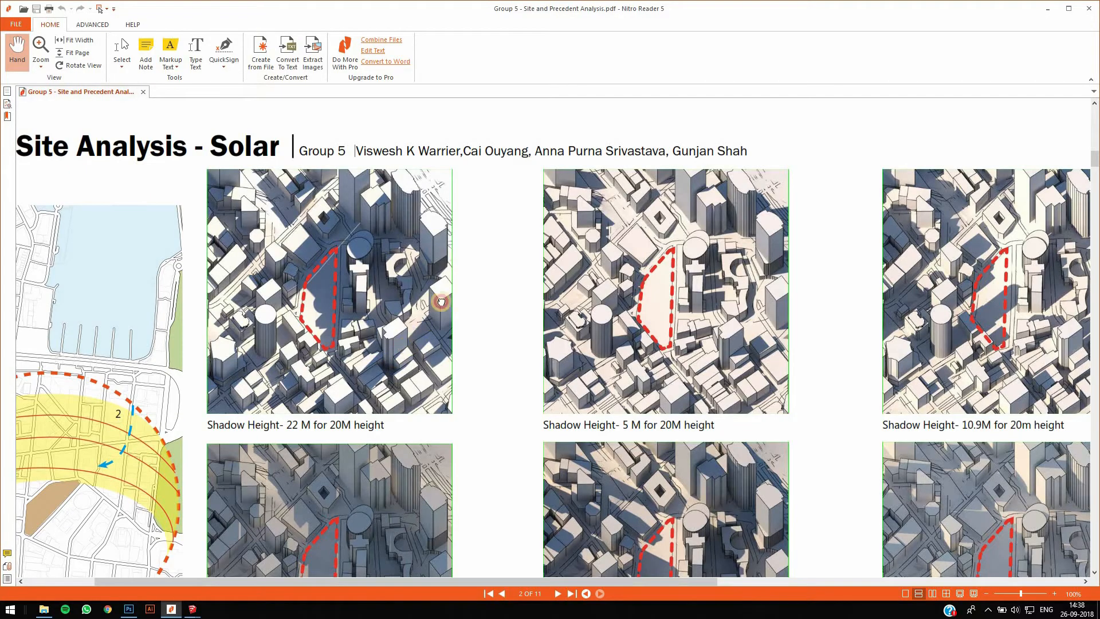
{"action": "left_click_drag", "start_coordinate": [442, 302], "coordinate": [368, 267]}
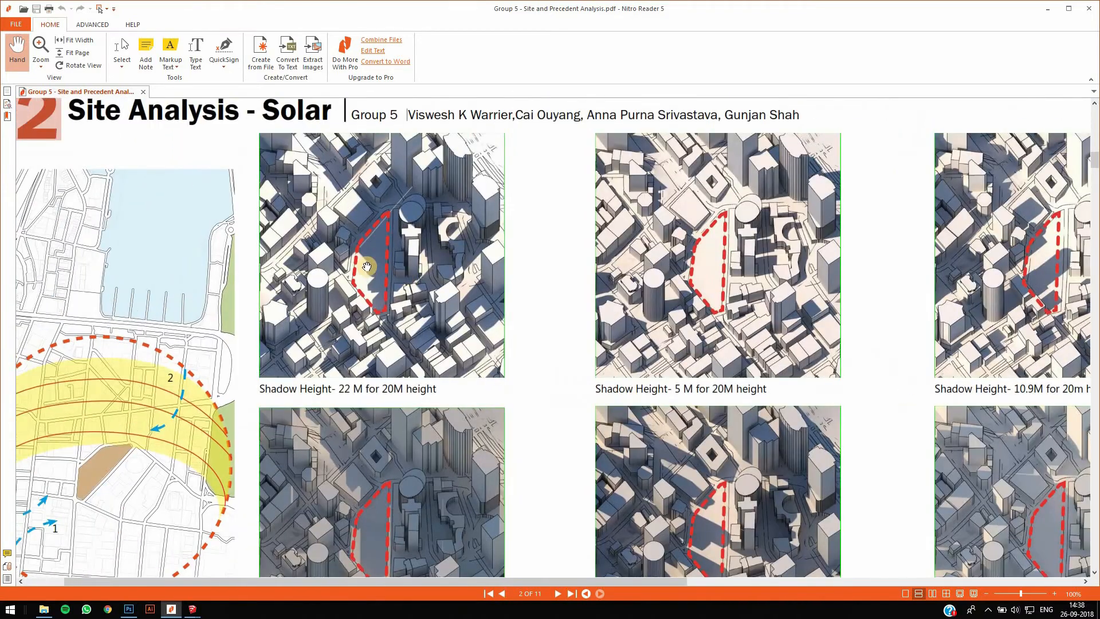
{"action": "scroll", "coordinate": [368, 268], "scroll_direction": "up", "scroll_amount": 2, "text": "alt"}
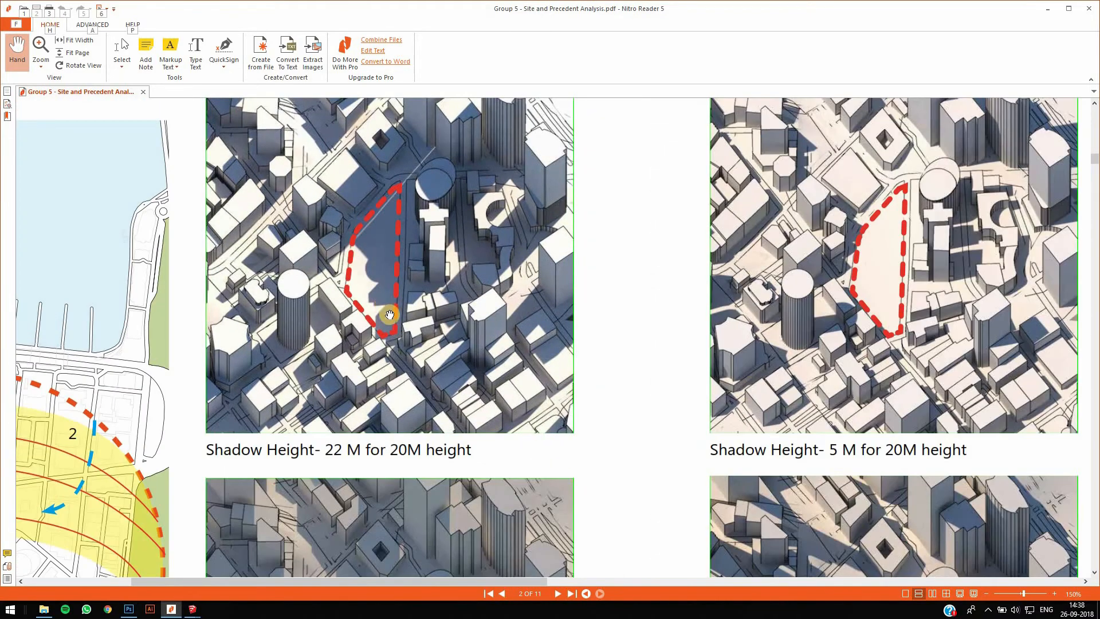
{"action": "left_click", "coordinate": [450, 332]}
{"action": "left_click", "coordinate": [623, 367]}
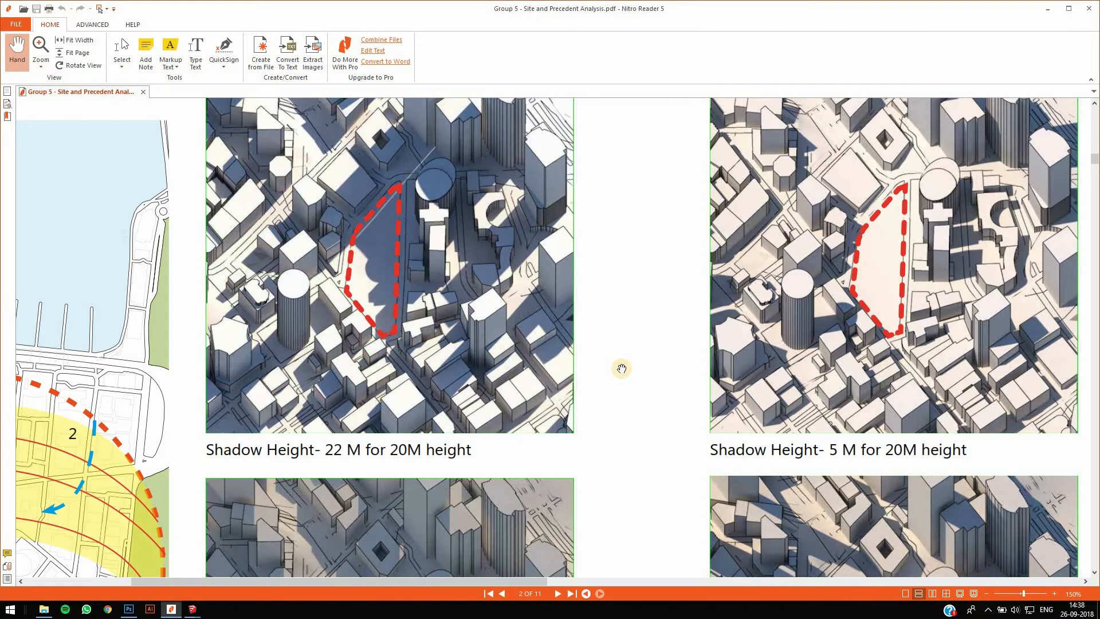
{"action": "scroll", "coordinate": [624, 367], "scroll_direction": "down", "scroll_amount": 2, "text": "alt"}
{"action": "left_click_drag", "start_coordinate": [918, 361], "coordinate": [507, 327]}
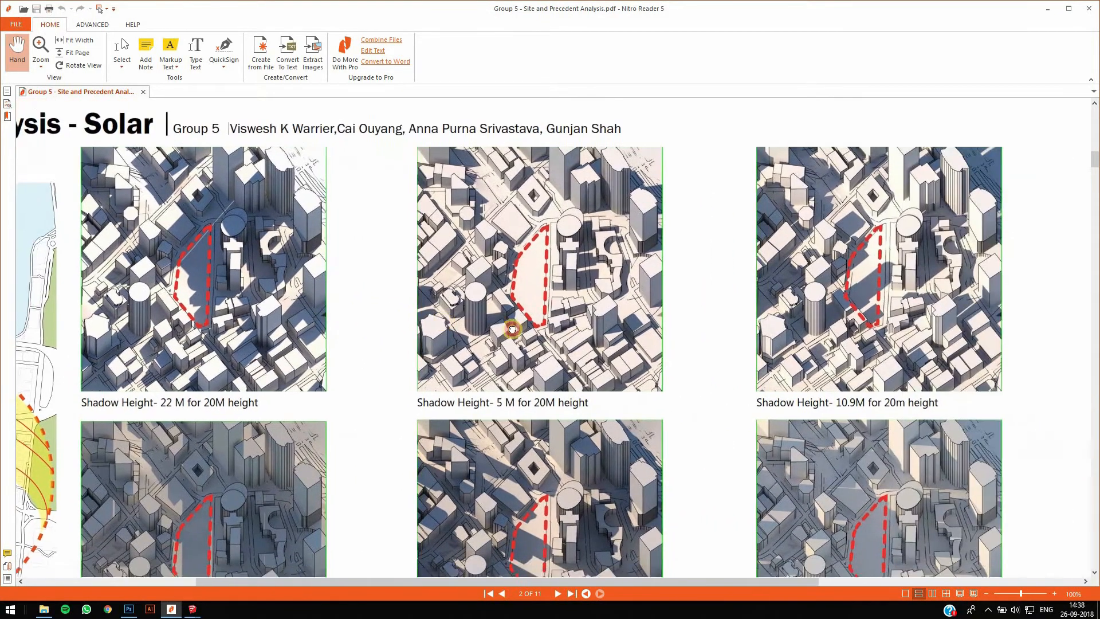
{"action": "left_click_drag", "start_coordinate": [555, 493], "coordinate": [748, 214]}
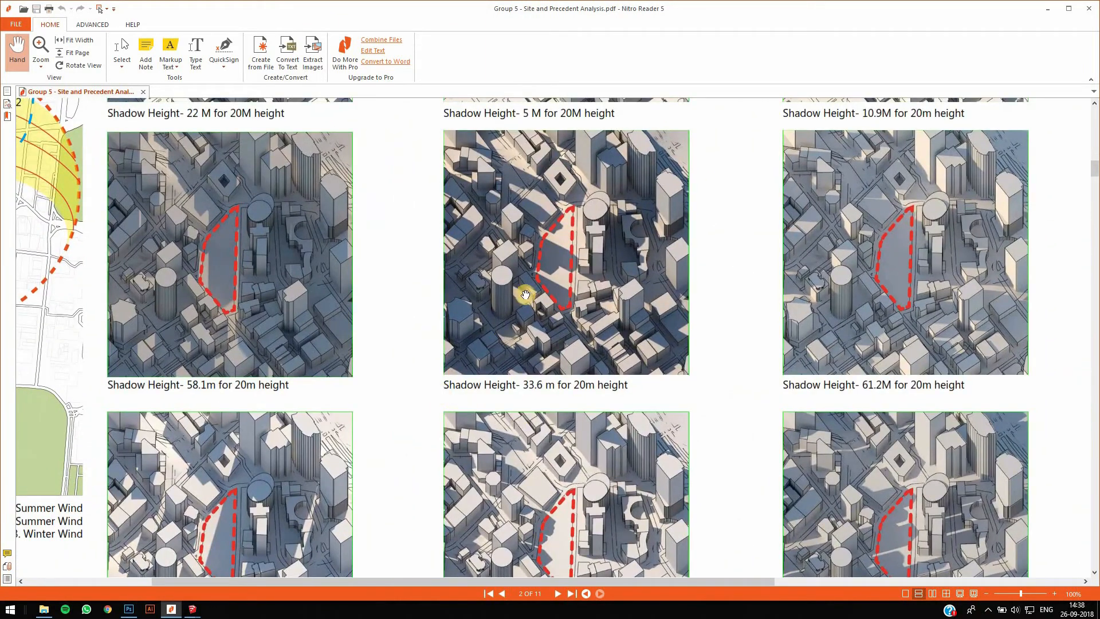
{"action": "scroll", "coordinate": [520, 292], "scroll_direction": "down", "scroll_amount": 2, "text": "ctrl"}
{"action": "key", "text": "alt"}
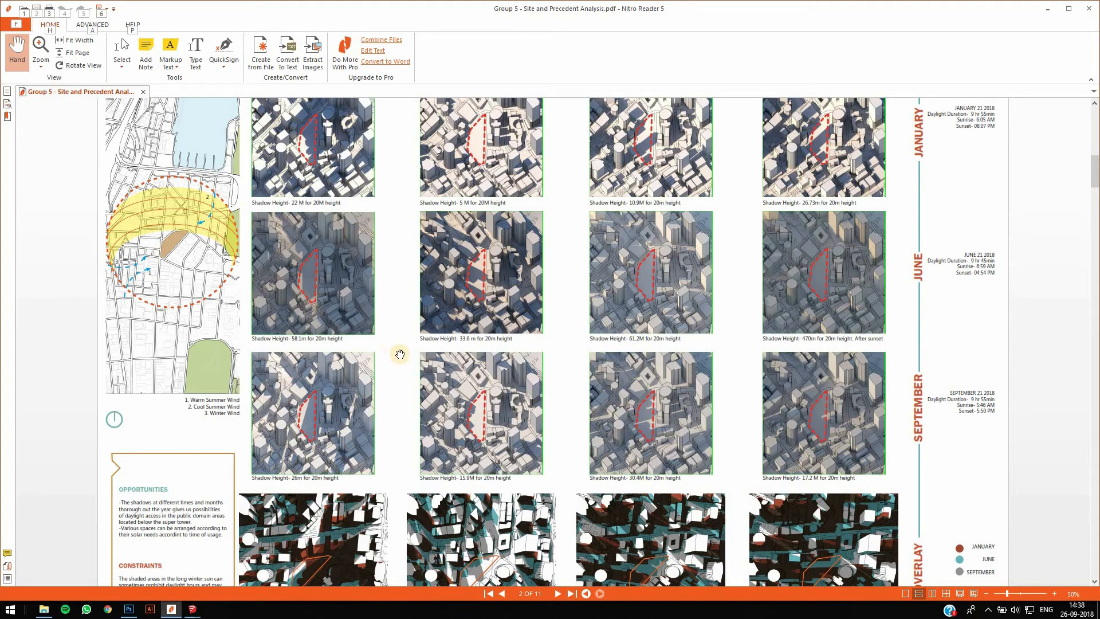
Switch back to Photoshop and view the composite with all panels hidden.
{"action": "left_click", "coordinate": [130, 609]}
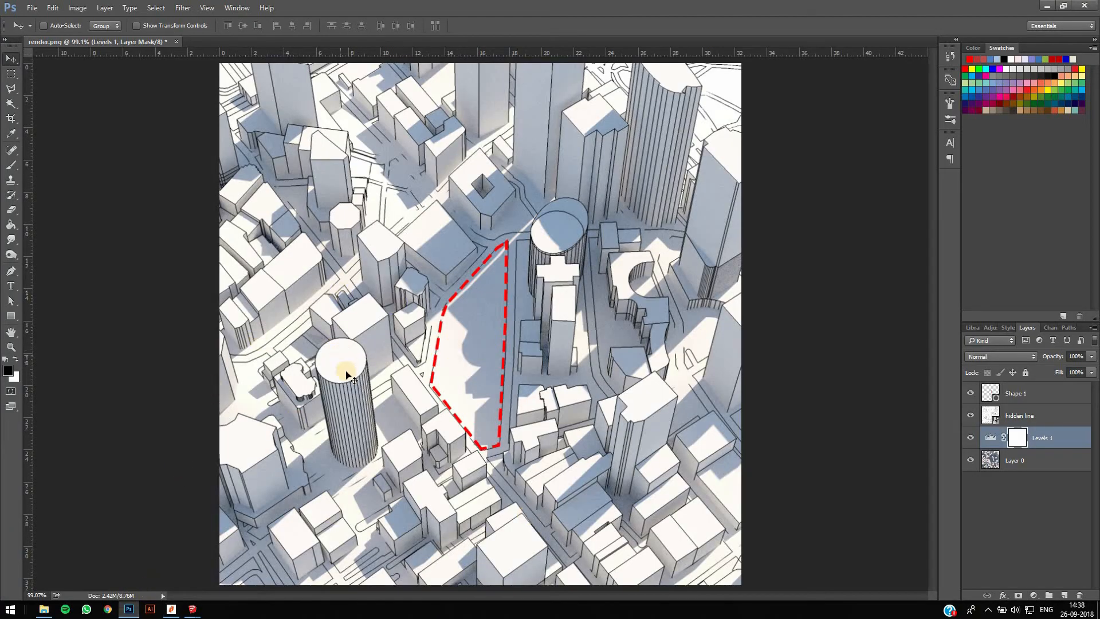
{"action": "key", "text": "Tab"}
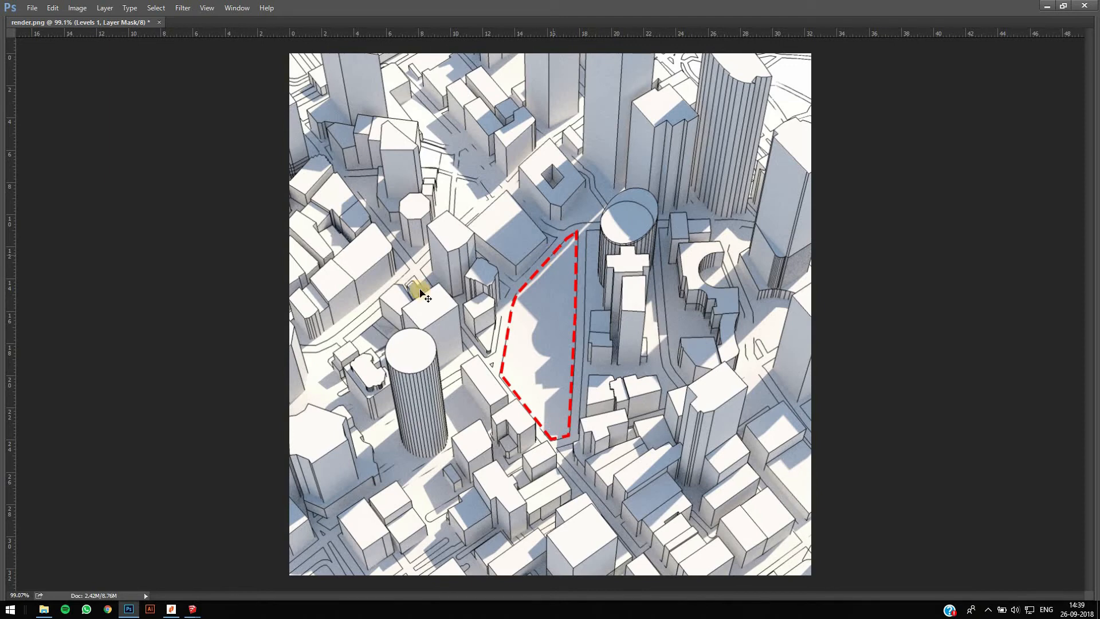
Switch to Nitro Reader and examine the 9 AM shadow overlay image and its site outline on the solar analysis page.
{"action": "left_click", "coordinate": [171, 609]}
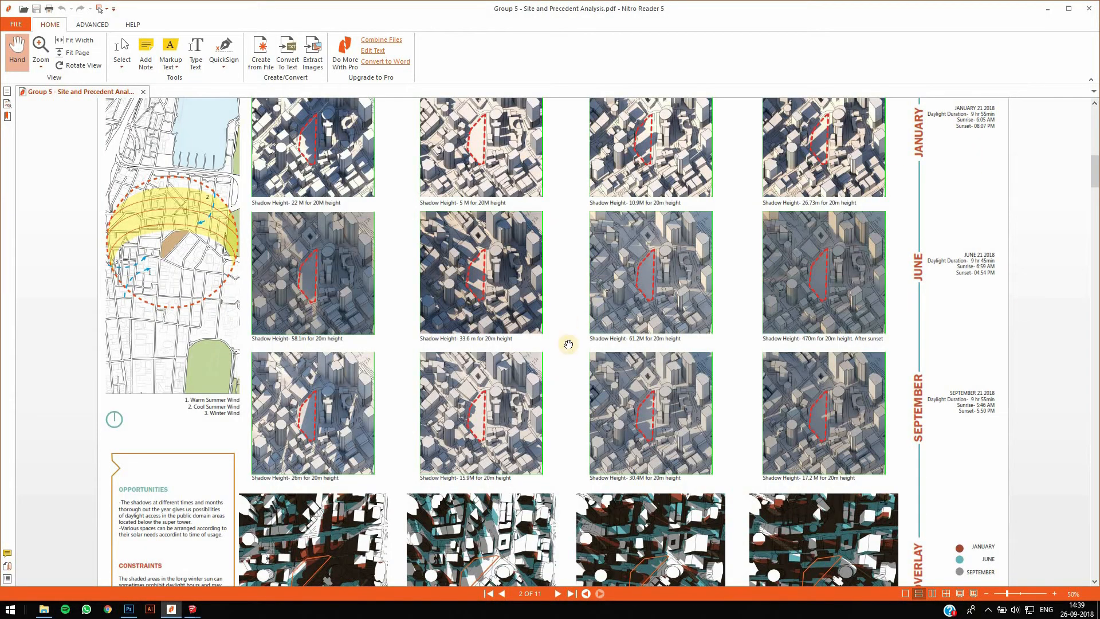
{"action": "scroll", "coordinate": [507, 223], "scroll_direction": "down", "scroll_amount": 3}
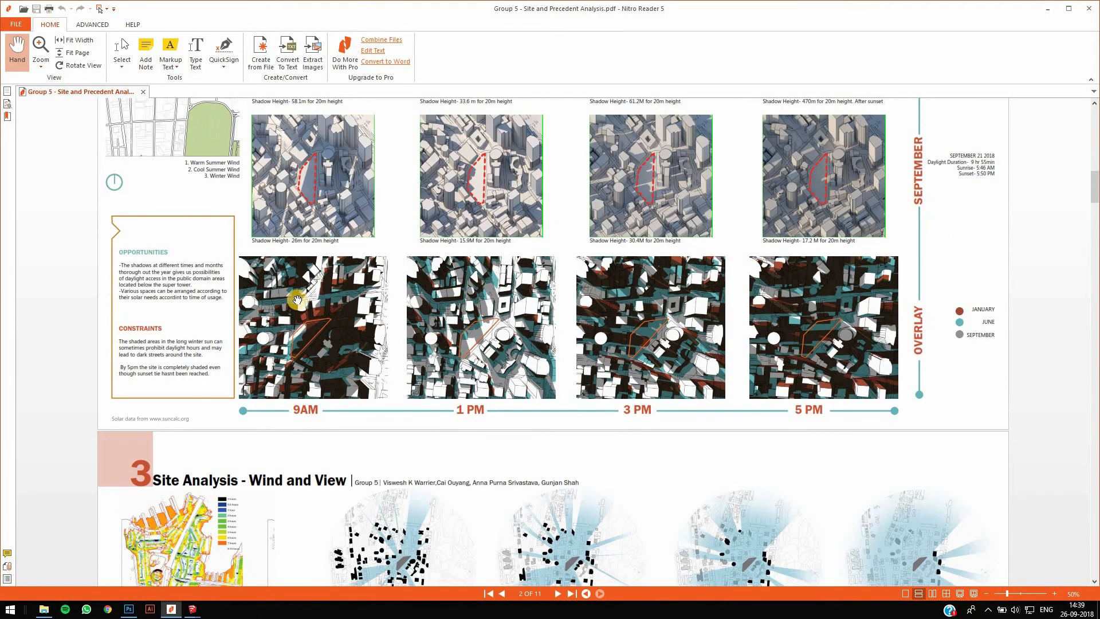
{"action": "scroll", "coordinate": [297, 299], "scroll_direction": "up", "scroll_amount": 2, "text": "ctrl"}
{"action": "scroll", "coordinate": [7, 351], "scroll_direction": "up", "scroll_amount": 1, "text": "ctrl"}
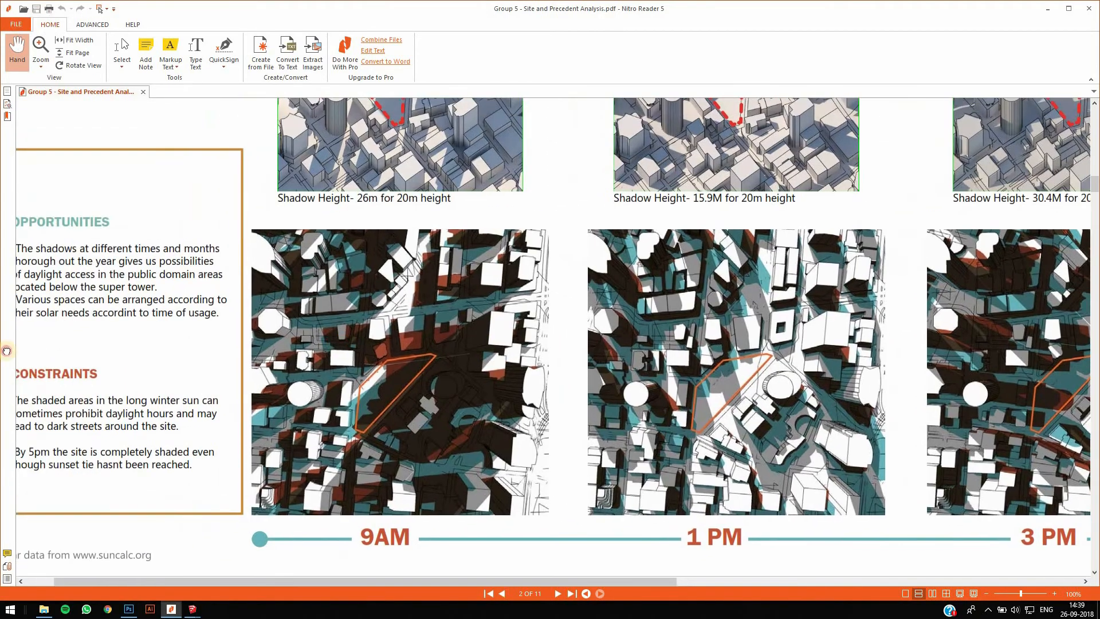
{"action": "left_click_drag", "start_coordinate": [254, 357], "coordinate": [512, 357]}
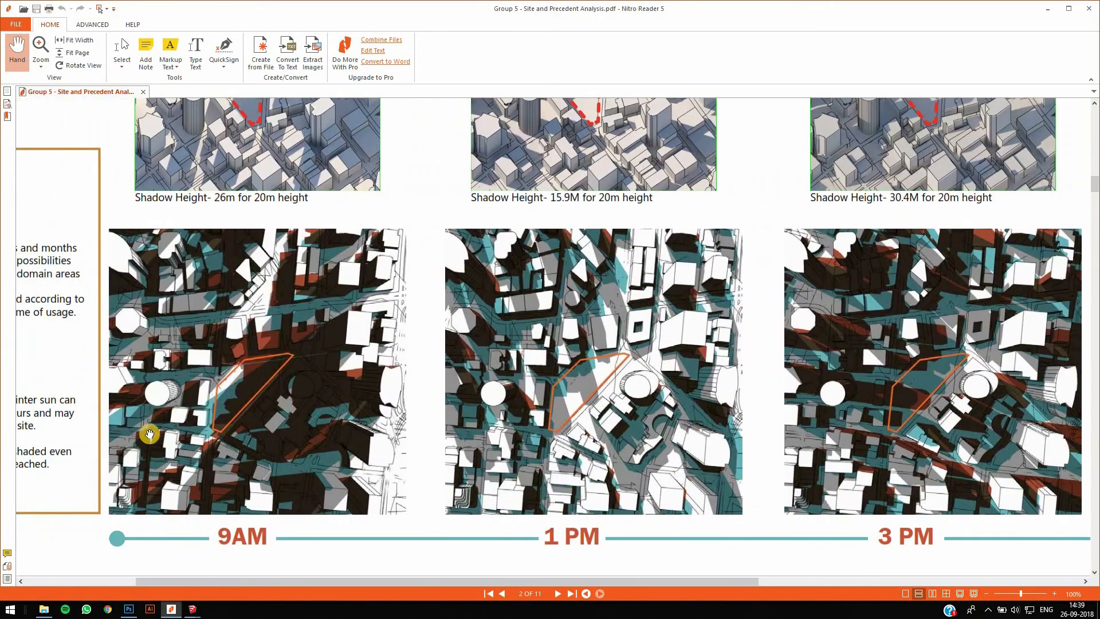
{"action": "key", "text": "alt"}
{"action": "scroll", "coordinate": [234, 379], "scroll_direction": "up", "scroll_amount": 2, "text": "ctrl"}
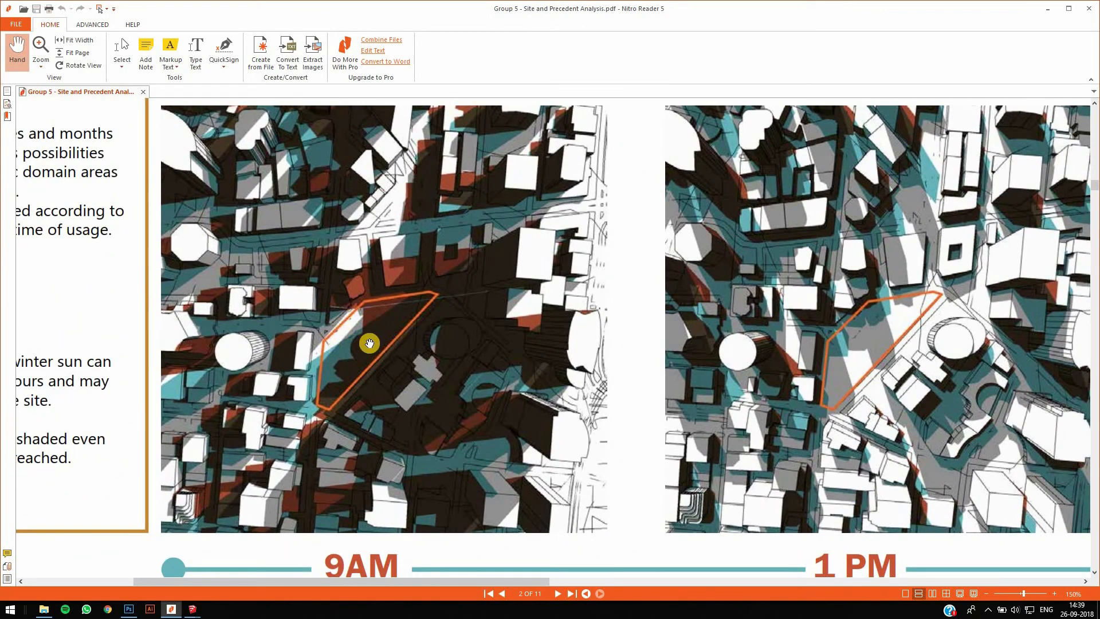
{"action": "scroll", "coordinate": [459, 366], "scroll_direction": "down", "scroll_amount": 1, "text": "ctrl"}
{"action": "scroll", "coordinate": [460, 366], "scroll_direction": "down", "scroll_amount": 1, "text": "ctrl"}
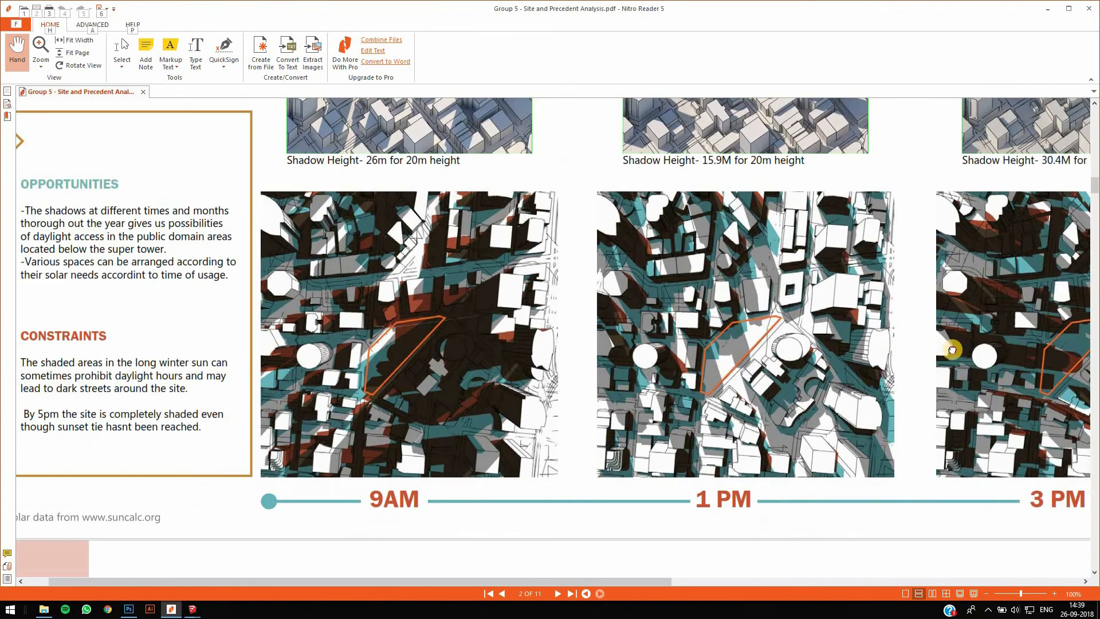
Examine the 3 PM and 5 PM overlays with the month colour legend, and compare the overlay row with the September shadow images.
{"action": "left_click_drag", "start_coordinate": [609, 383], "coordinate": [194, 425]}
{"action": "left_click_drag", "start_coordinate": [564, 382], "coordinate": [269, 399]}
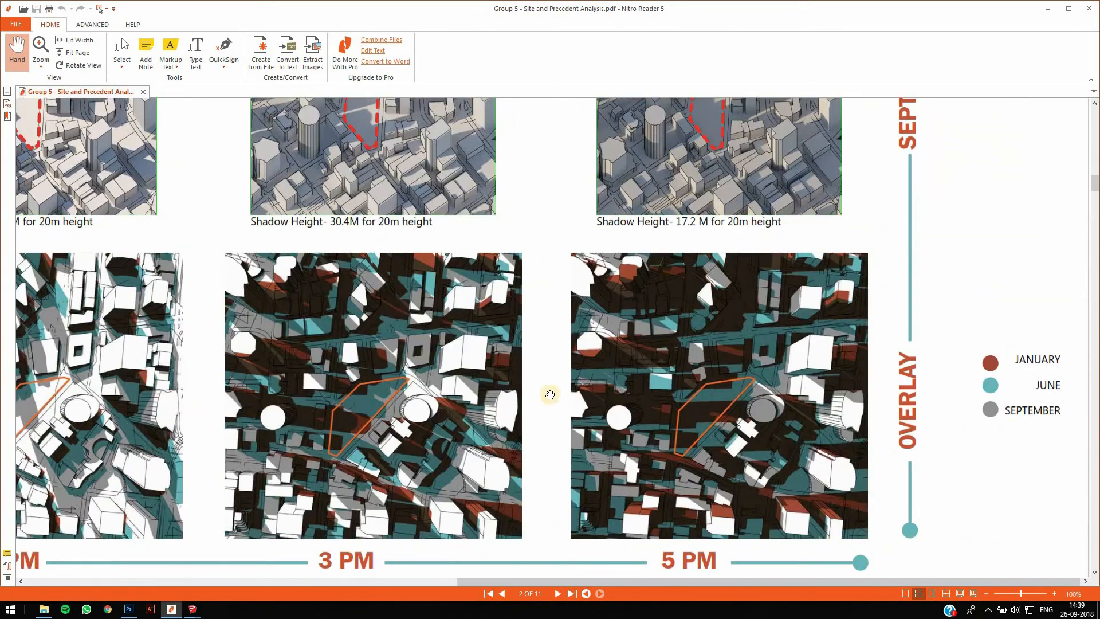
{"action": "left_click_drag", "start_coordinate": [683, 358], "coordinate": [1004, 347]}
{"action": "left_click_drag", "start_coordinate": [593, 405], "coordinate": [745, 401]}
{"action": "scroll", "coordinate": [691, 397], "scroll_direction": "down", "scroll_amount": 1, "text": "ctrl"}
{"action": "key", "text": "alt"}
{"action": "left_click_drag", "start_coordinate": [676, 327], "coordinate": [658, 412]}
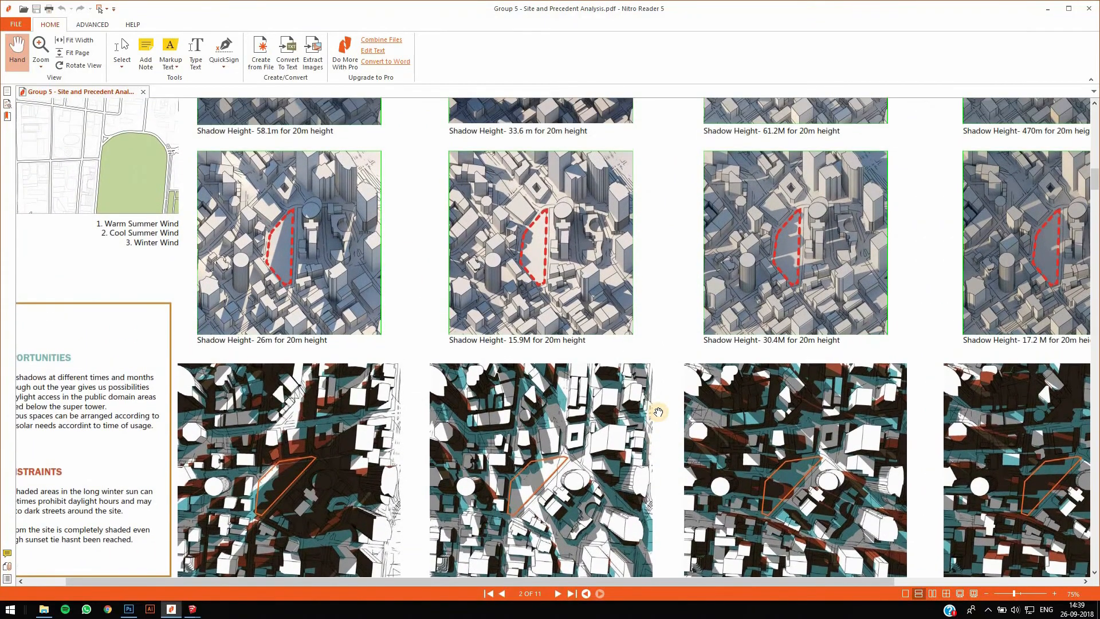